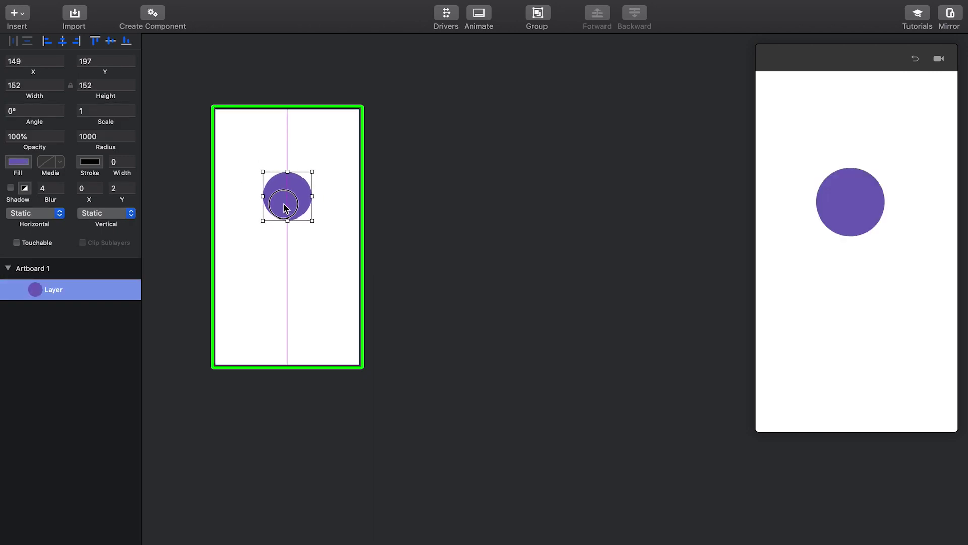
- Rename the purple circle's layer to "circle"
{"action": "double_click", "coordinate": [54, 289]}
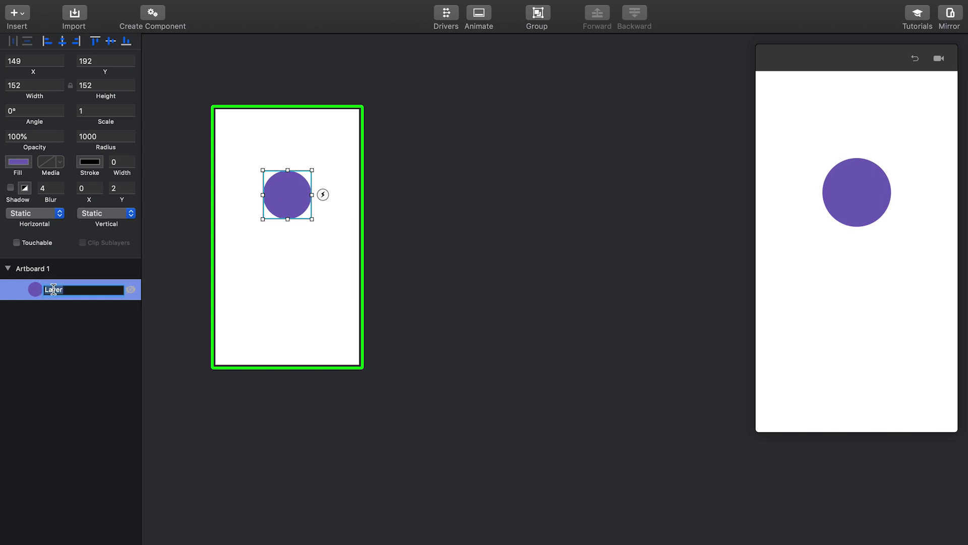
{"action": "type", "text": "circle"}
{"action": "key", "text": "Return"}
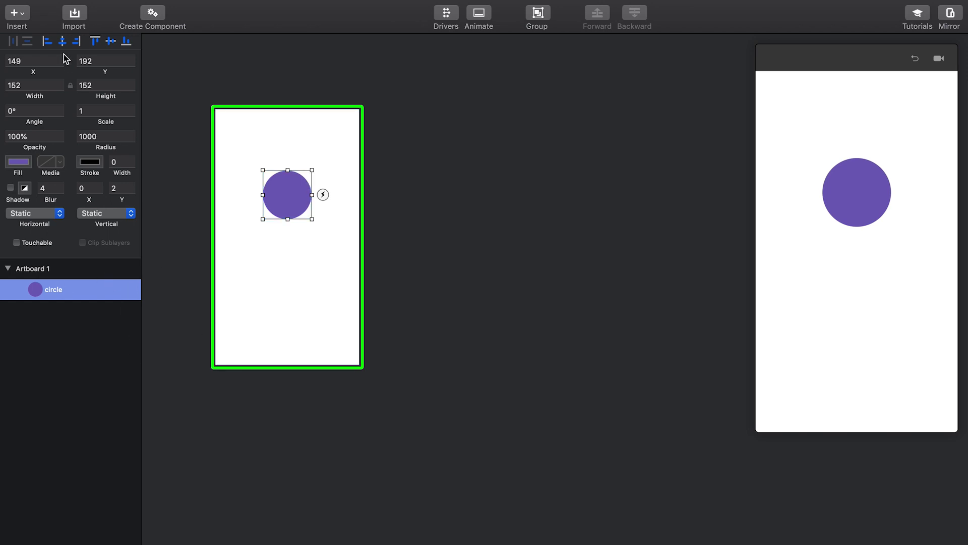
- Draw a rounded rectangle about 263 wide and 79 high in the lower part of the artboard, below the circle
{"action": "left_click", "coordinate": [25, 17]}
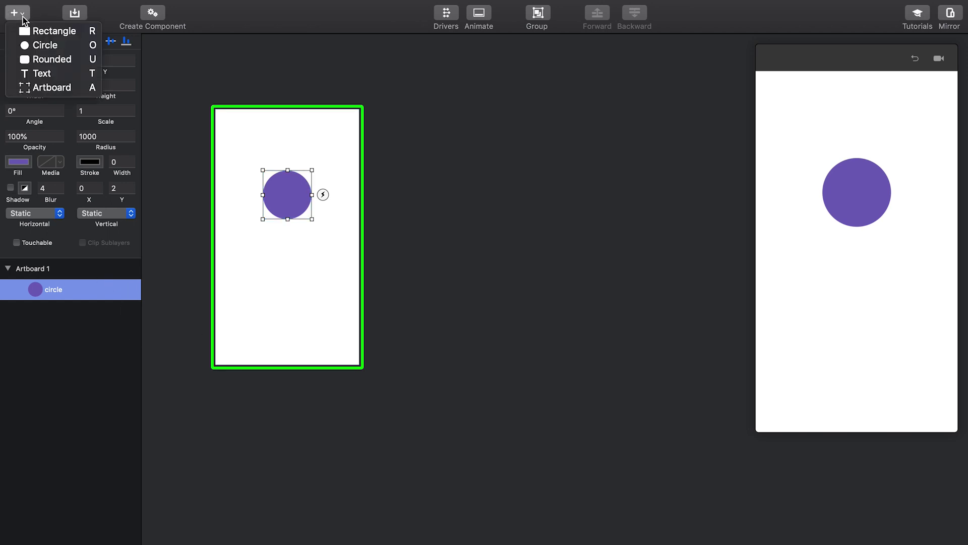
{"action": "left_click", "coordinate": [50, 60]}
{"action": "left_click_drag", "start_coordinate": [246, 312], "coordinate": [331, 336]}
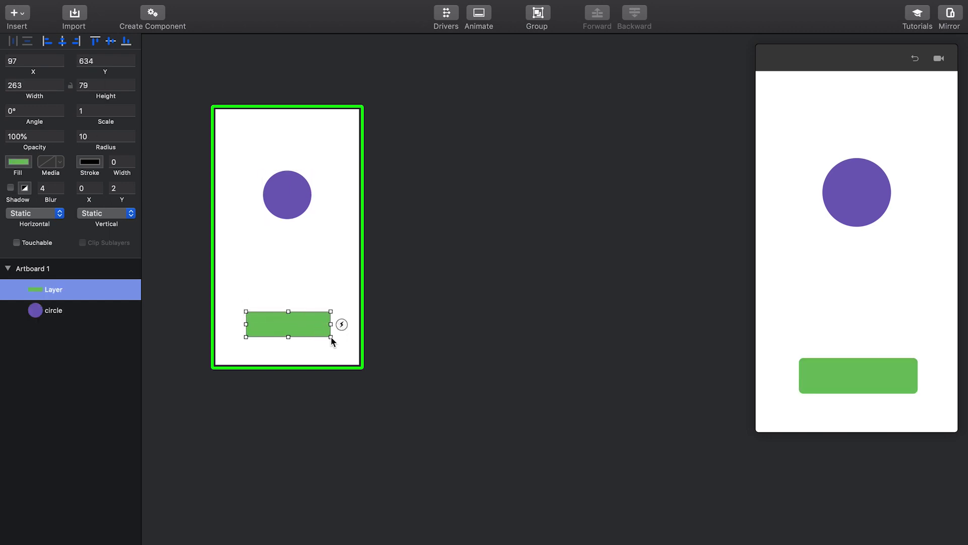
- Set the rounded rectangle's corner radius to 20 and move it to the artboard's horizontal centre at Y 614
{"action": "left_click", "coordinate": [83, 137]}
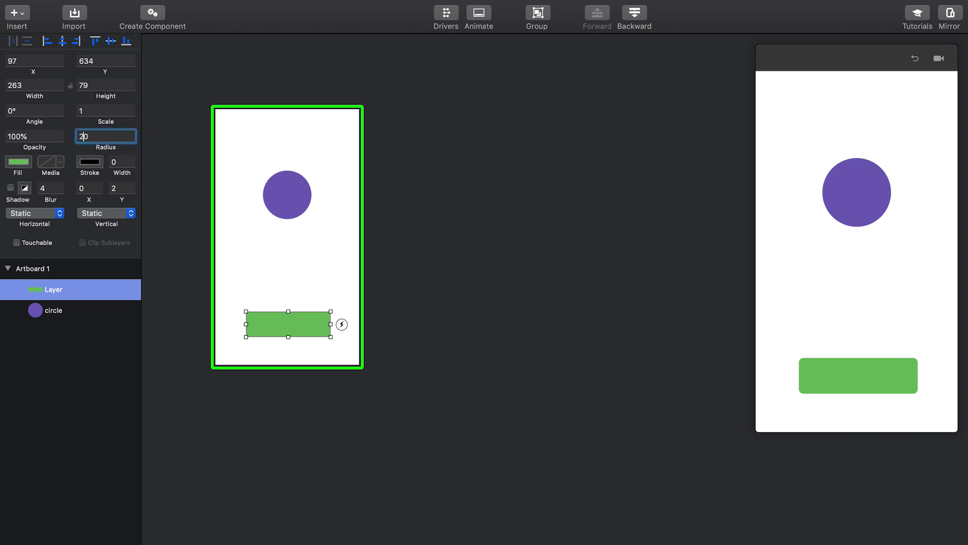
{"action": "type", "text": "20"}
{"action": "left_click_drag", "start_coordinate": [310, 330], "coordinate": [309, 324]}
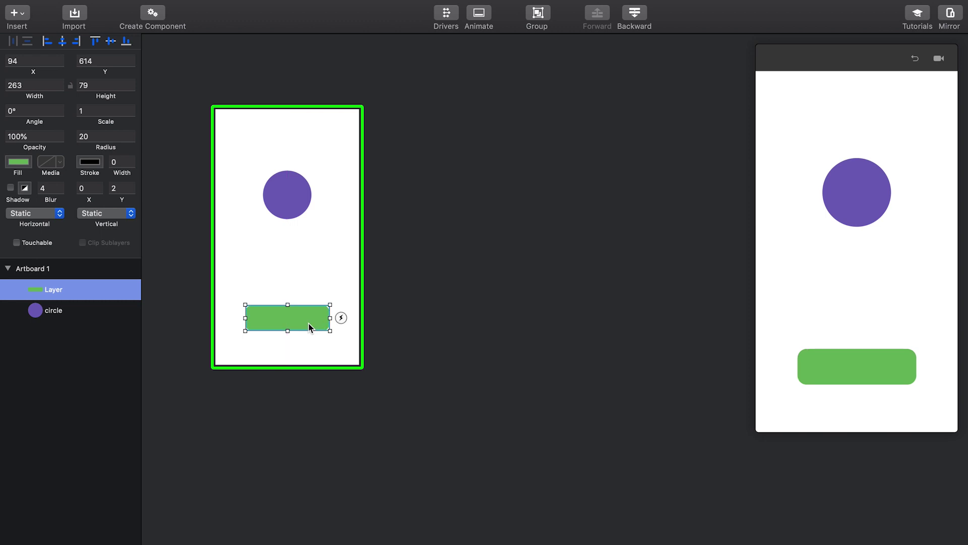
- Change the rounded rectangle's fill to a brighter, more saturated green (35C71B)
{"action": "left_click", "coordinate": [23, 164]}
{"action": "left_click_drag", "start_coordinate": [85, 199], "coordinate": [127, 205]}
{"action": "left_click", "coordinate": [18, 162]}
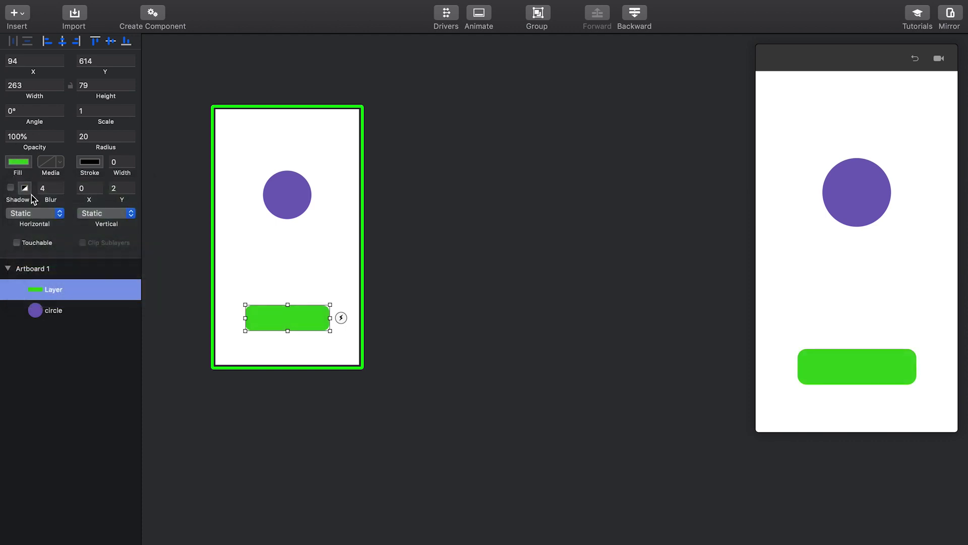
- Rename the green rounded rectangle's layer to "button1"
{"action": "double_click", "coordinate": [52, 288]}
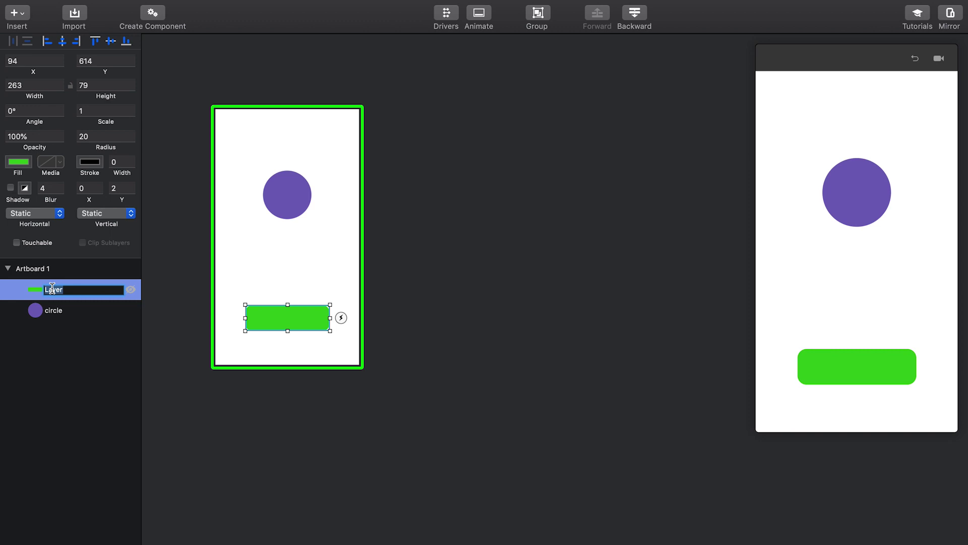
{"action": "type", "text": "b"}
{"action": "key", "text": "Return"}
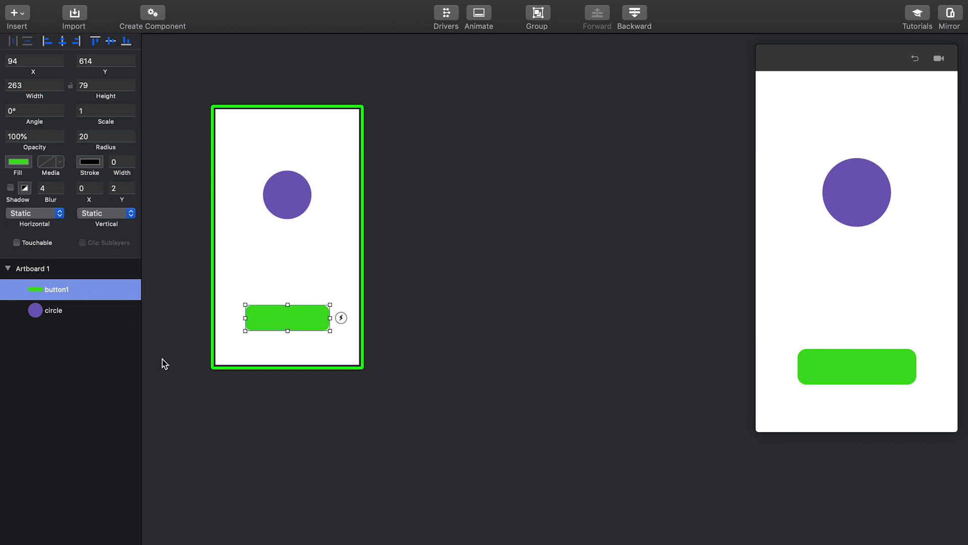
- Add a text layer reading "MOVE" on top of the green button
{"action": "left_click", "coordinate": [17, 13]}
{"action": "left_click", "coordinate": [50, 75]}
{"action": "left_click", "coordinate": [288, 320]}
{"action": "type", "text": "MOV"}
{"action": "left_click", "coordinate": [344, 450]}
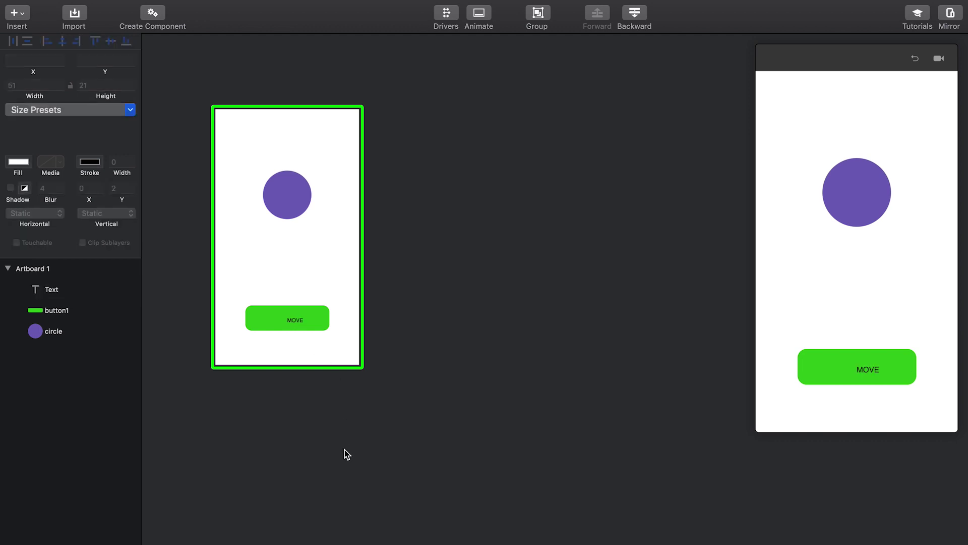
- Set the MOVE text size to 32 pt and centre the text on the green button
{"action": "mouse_move", "coordinate": [297, 321]}
{"action": "left_mouse_down"}
{"action": "mouse_move", "coordinate": [281, 321]}
{"action": "mouse_move", "coordinate": [293, 315]}
{"action": "left_mouse_up"}
{"action": "double_click", "coordinate": [94, 233]}
{"action": "type", "text": "32"}
{"action": "key", "text": "Return"}
{"action": "left_click_drag", "start_coordinate": [305, 326], "coordinate": [298, 325]}
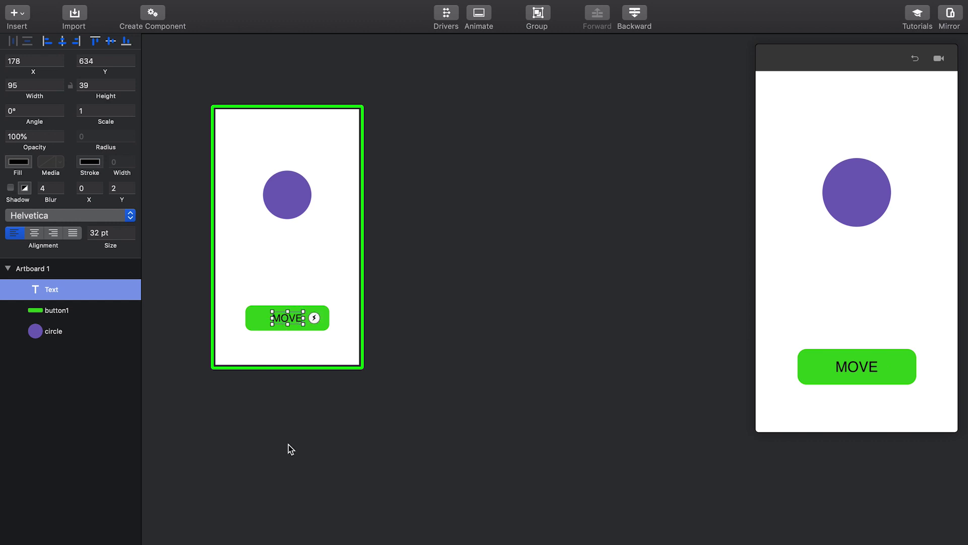
{"action": "left_click", "coordinate": [286, 460]}
- Rename the text layer to "MOVE"
{"action": "double_click", "coordinate": [52, 291]}
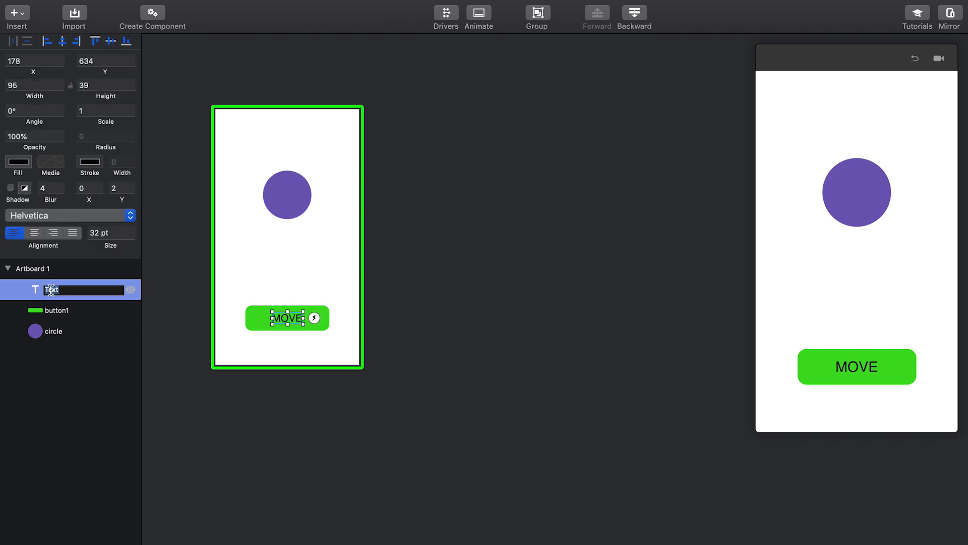
{"action": "type", "text": "MOVE"}
{"action": "key", "text": "Return"}
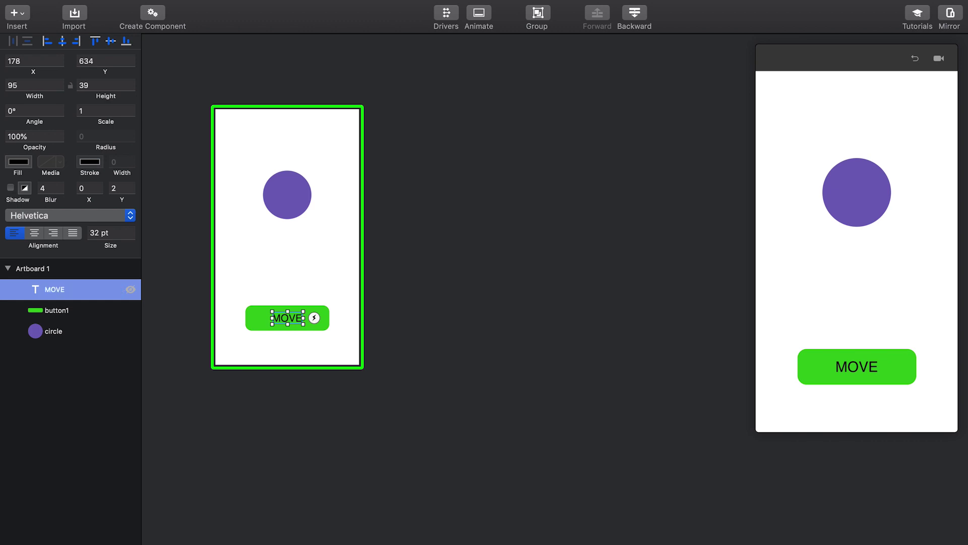
{"action": "left_click", "coordinate": [238, 406]}
- Move the circle straight down to Y 357, just above the MOVE button, keeping it horizontally centred
{"action": "left_click", "coordinate": [303, 196]}
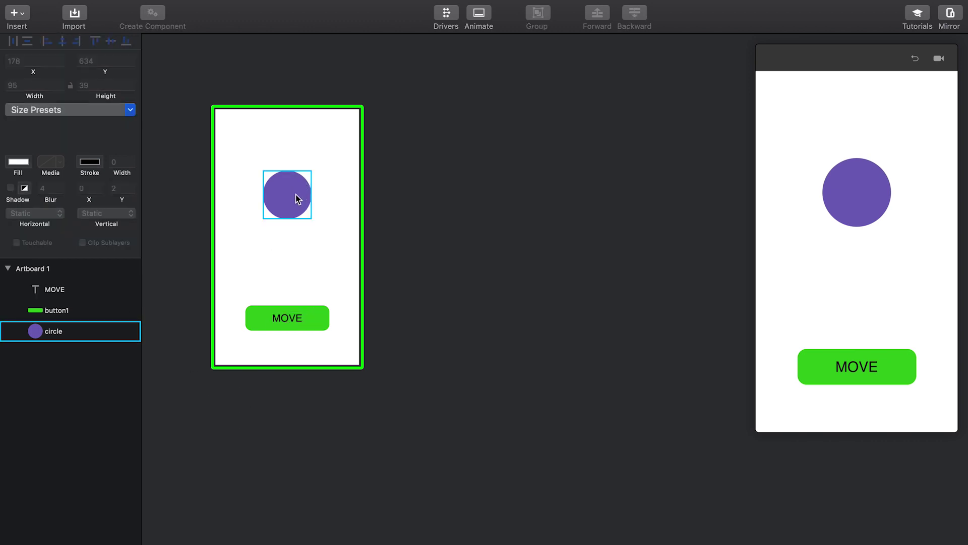
{"action": "left_click", "coordinate": [295, 198]}
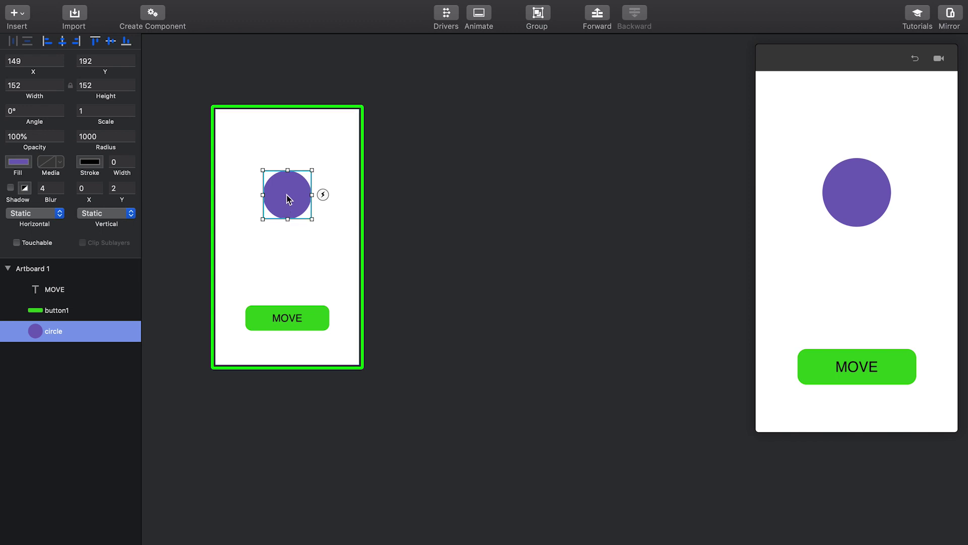
{"action": "left_click_drag", "start_coordinate": [286, 194], "coordinate": [288, 251]}
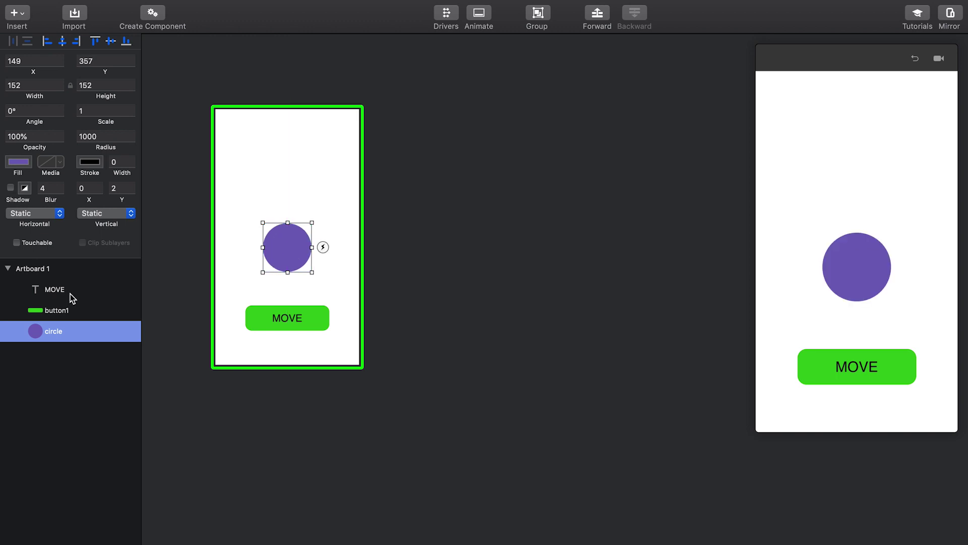
- Duplicate Artboard 1 with all its contents and expand the duplicate's layer list
{"action": "left_click", "coordinate": [40, 270]}
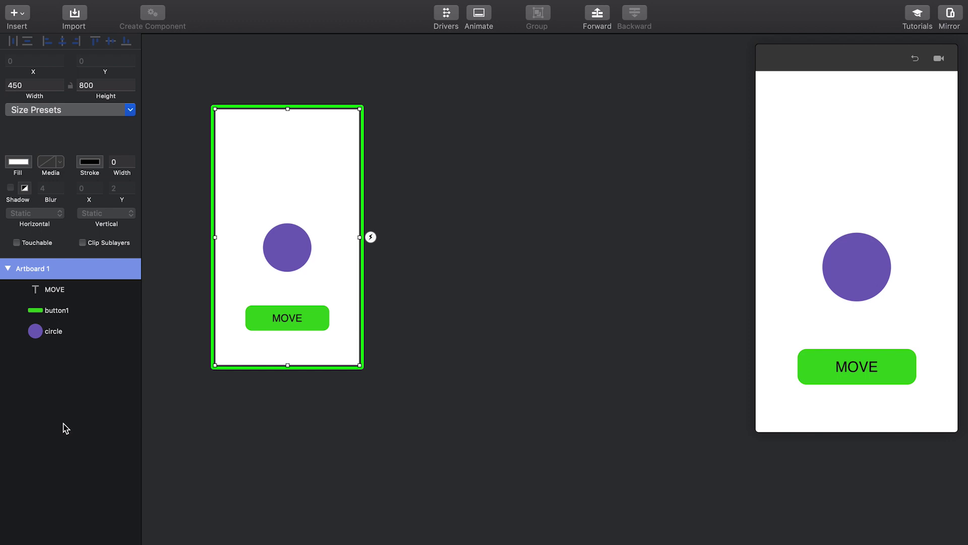
{"action": "key", "text": "super+d"}
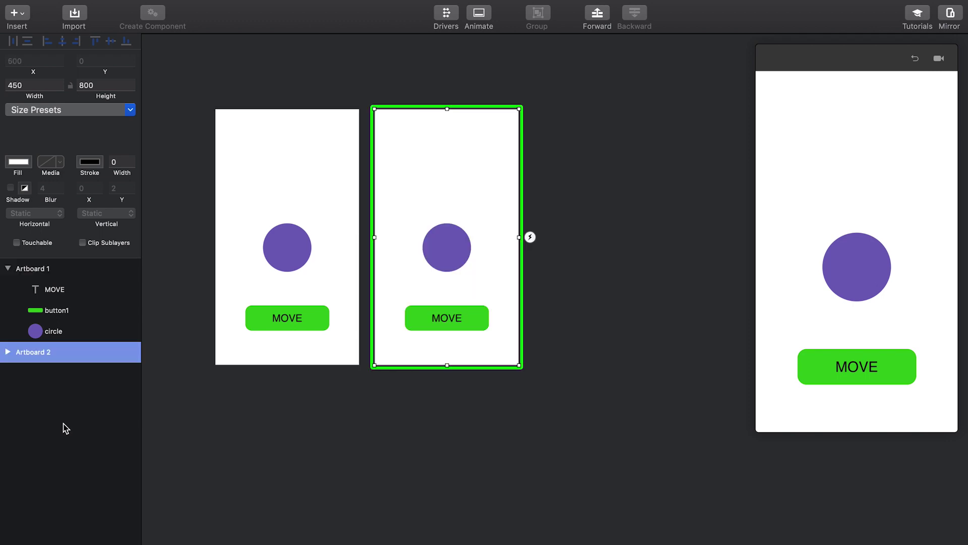
{"action": "left_click", "coordinate": [7, 351]}
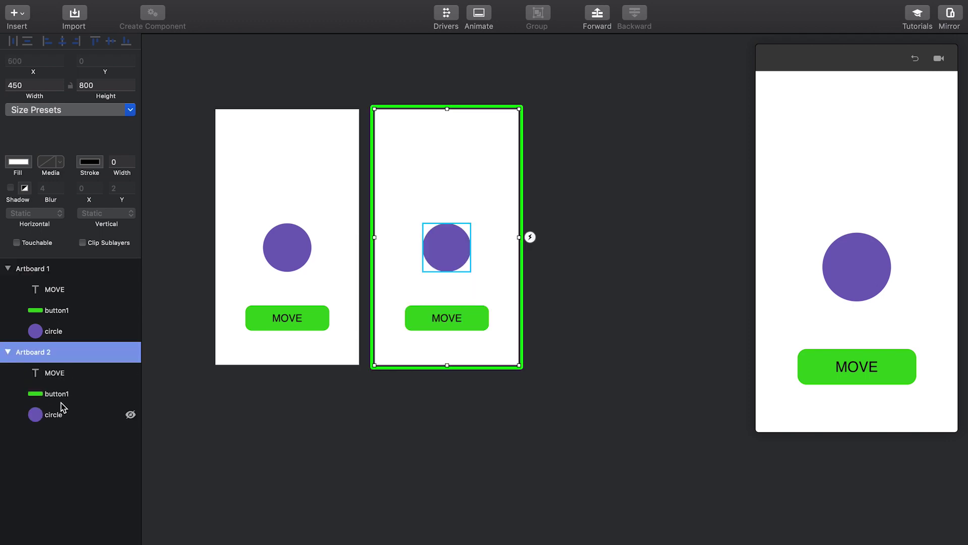
- Move the circle in Artboard 2 straight up to Y 93, near the top of the artboard
{"action": "left_click", "coordinate": [55, 336]}
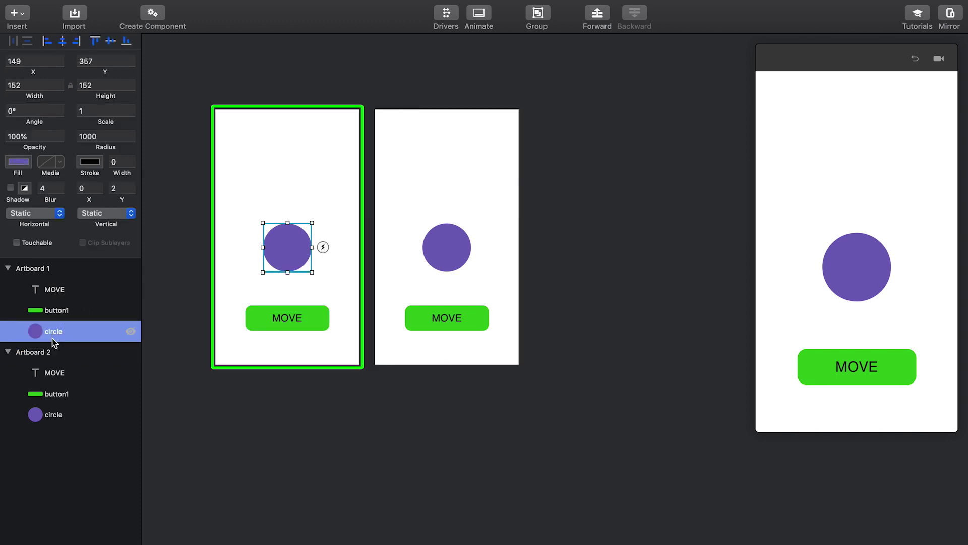
{"action": "left_click", "coordinate": [56, 420]}
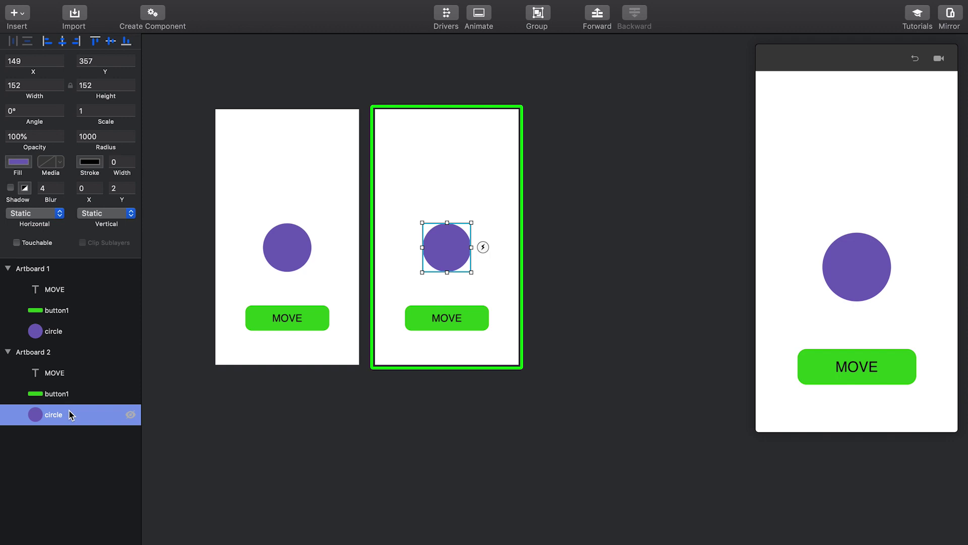
{"action": "left_click", "coordinate": [453, 252]}
{"action": "left_click_drag", "start_coordinate": [453, 252], "coordinate": [457, 170]}
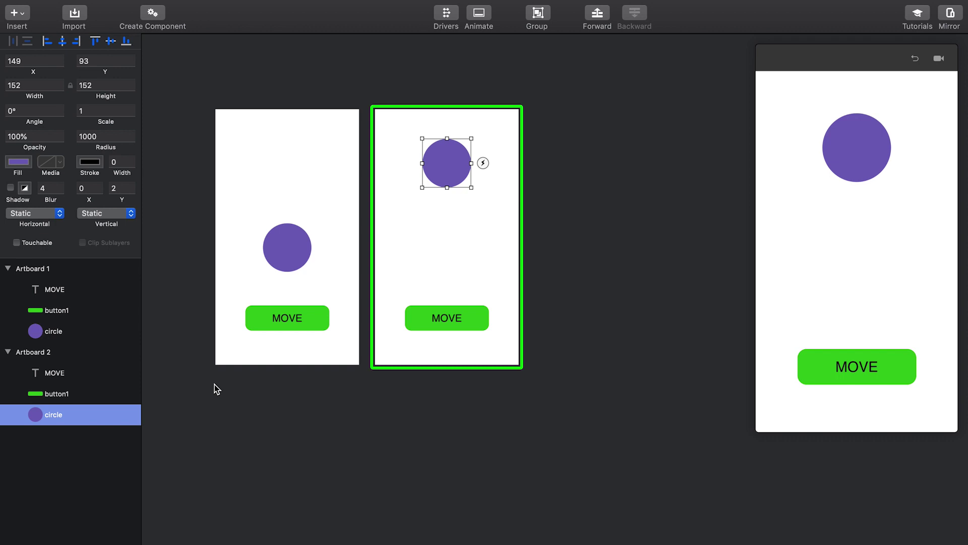
- Change the button text in Artboard 2 to "RESET" and centre it on the button
{"action": "left_click", "coordinate": [468, 330]}
{"action": "left_click", "coordinate": [446, 321]}
{"action": "double_click", "coordinate": [445, 319]}
{"action": "type", "text": "RESET"}
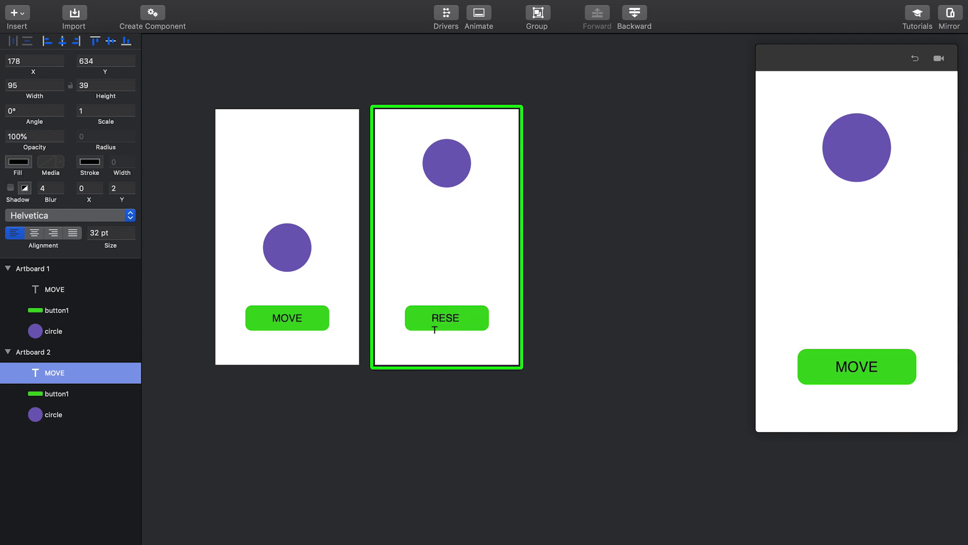
{"action": "left_click", "coordinate": [453, 350]}
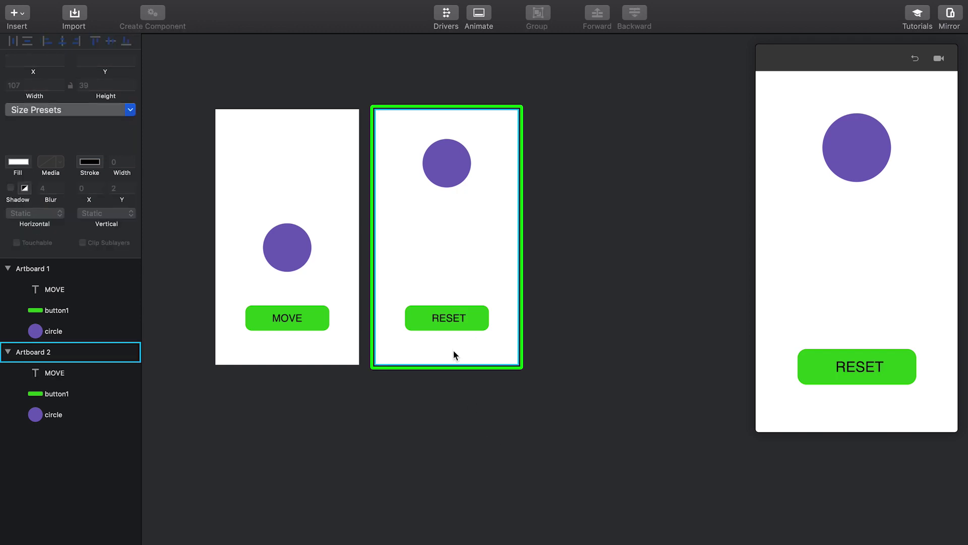
{"action": "left_click", "coordinate": [450, 321]}
{"action": "left_click_drag", "start_coordinate": [451, 322], "coordinate": [447, 322]}
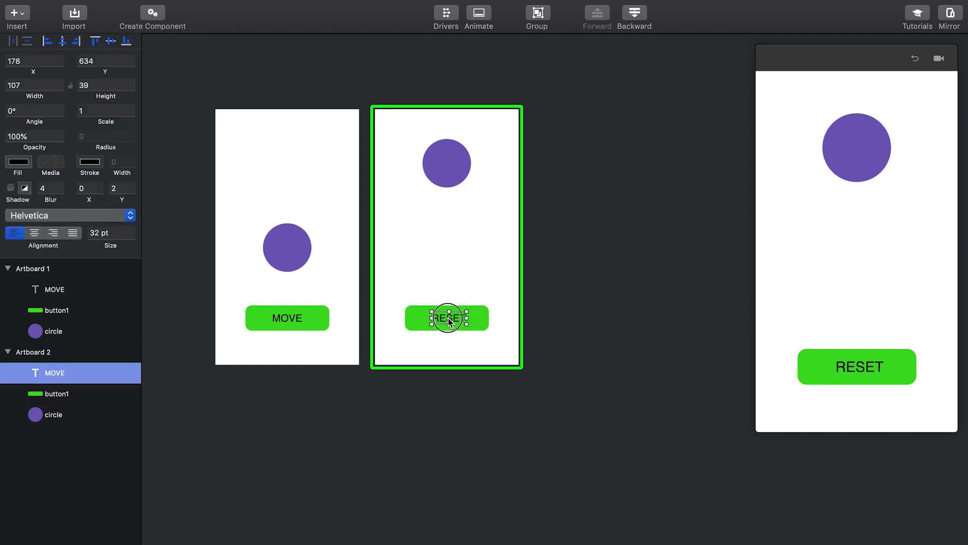
- Change the fill of the RESET button in Artboard 2 to red, about D42B2B
{"action": "left_click", "coordinate": [483, 329]}
{"action": "left_click", "coordinate": [18, 162]}
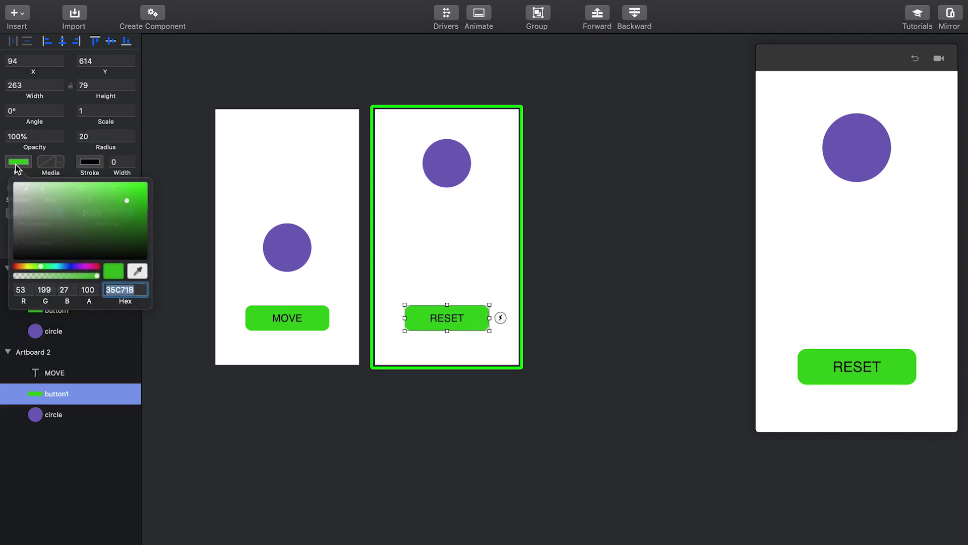
{"action": "left_click_drag", "start_coordinate": [88, 268], "coordinate": [97, 265]}
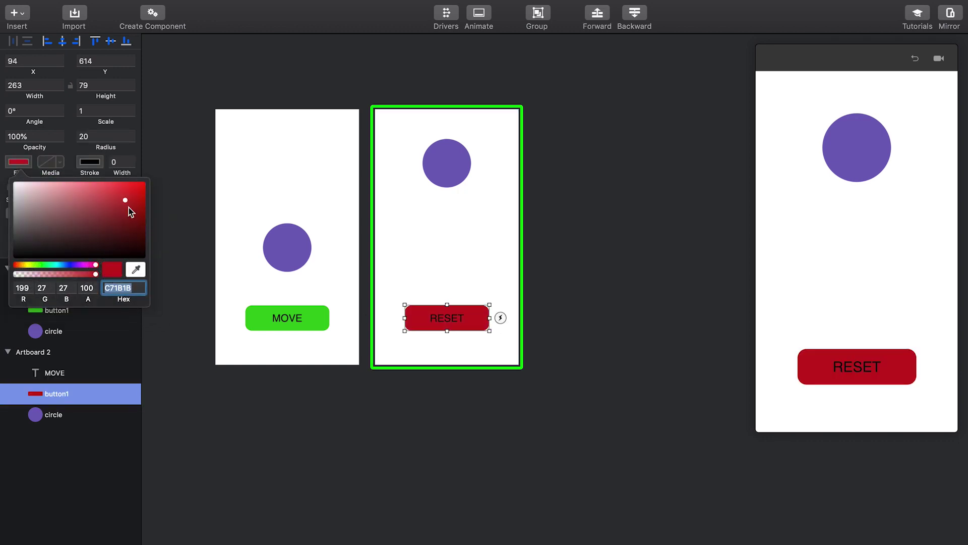
{"action": "left_click_drag", "start_coordinate": [125, 200], "coordinate": [117, 199]}
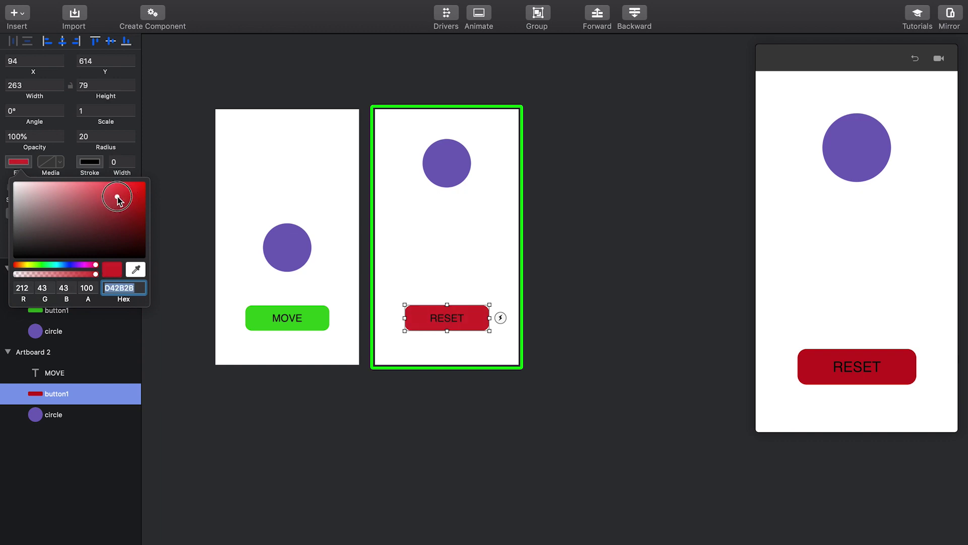
- Set the RESET text's fill colour to white (FFFFFF)
{"action": "left_click", "coordinate": [451, 319]}
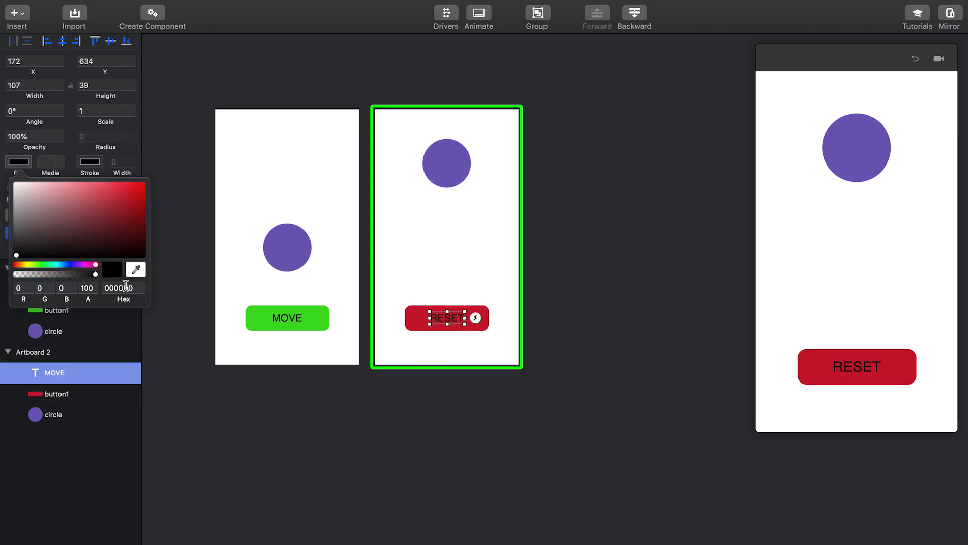
{"action": "left_click_drag", "start_coordinate": [23, 215], "coordinate": [15, 184]}
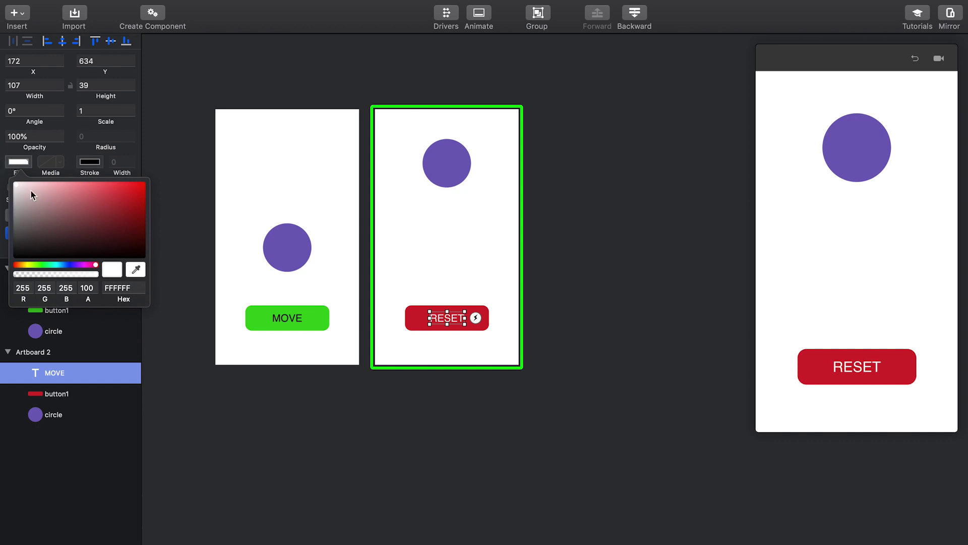
{"action": "left_click", "coordinate": [329, 429]}
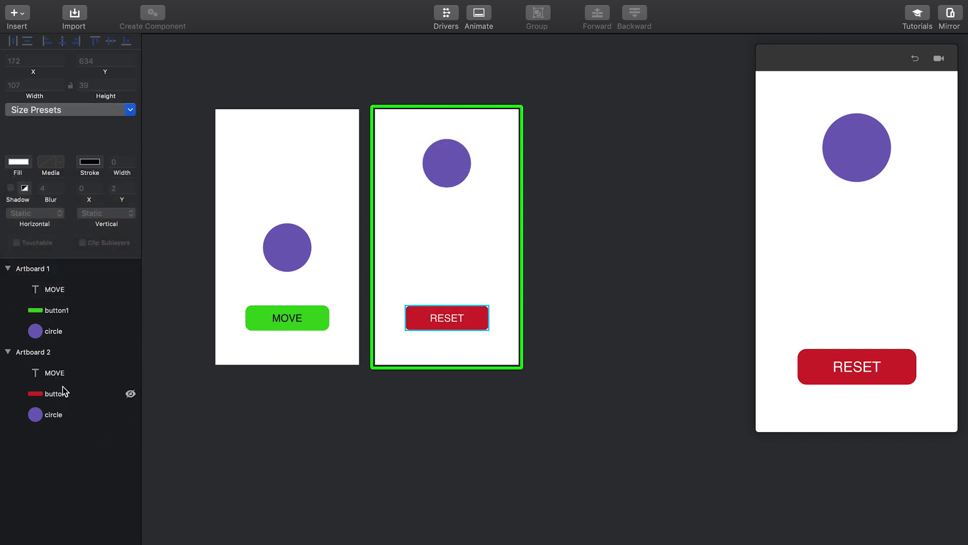
- Rename Artboard 2's text layer to "RESET" and its red button layer to "button2"
{"action": "double_click", "coordinate": [54, 373]}
{"action": "type", "text": "RESET"}
{"action": "key", "text": "Return"}
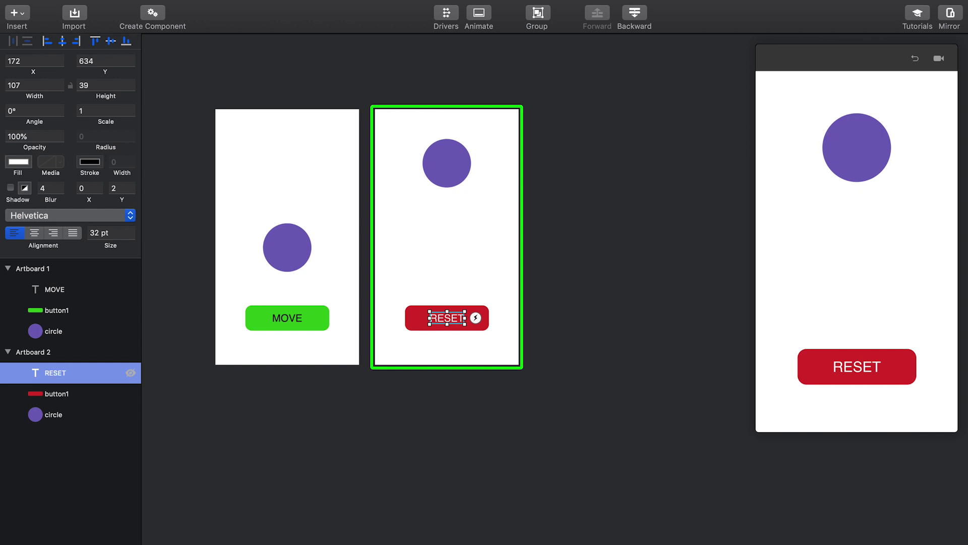
{"action": "double_click", "coordinate": [80, 393]}
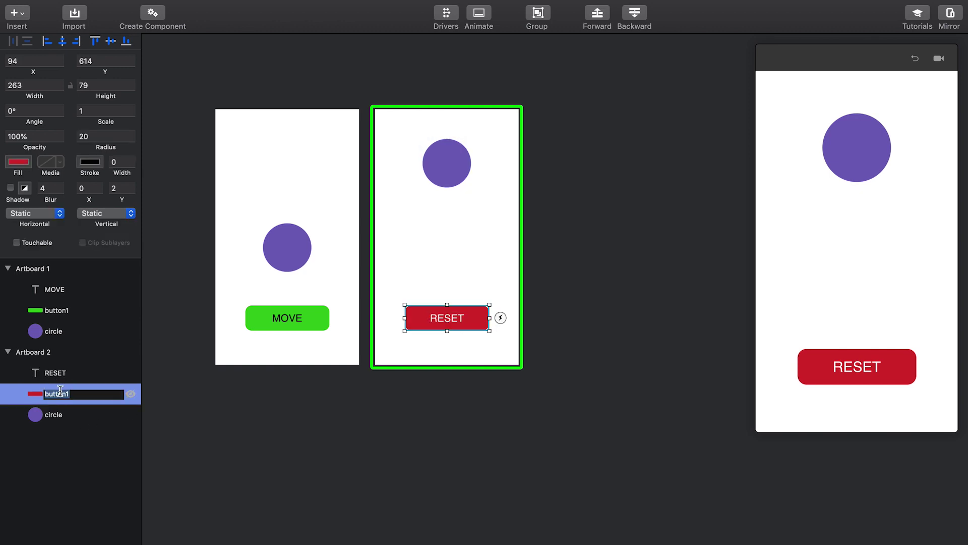
{"action": "left_click", "coordinate": [82, 392]}
{"action": "key", "text": "Return"}
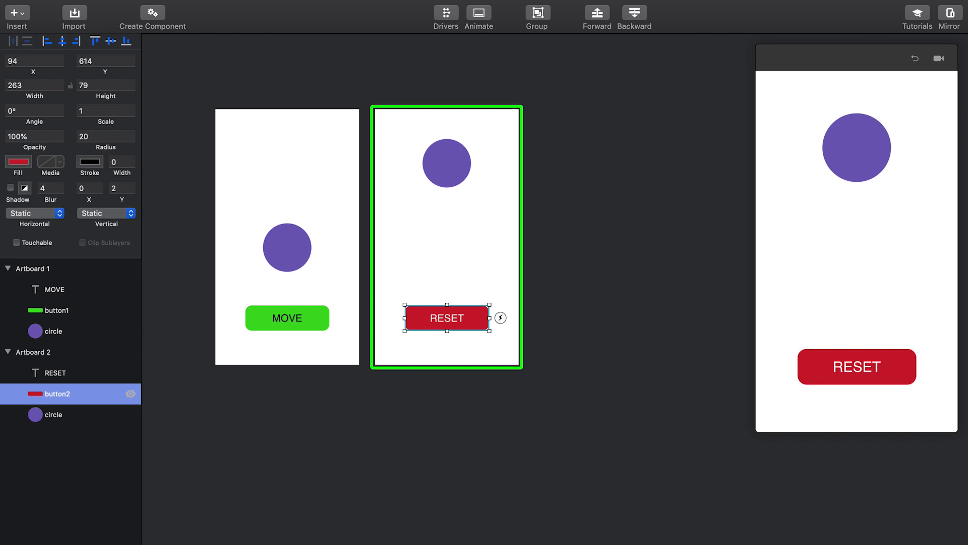
{"action": "left_click", "coordinate": [318, 433]}
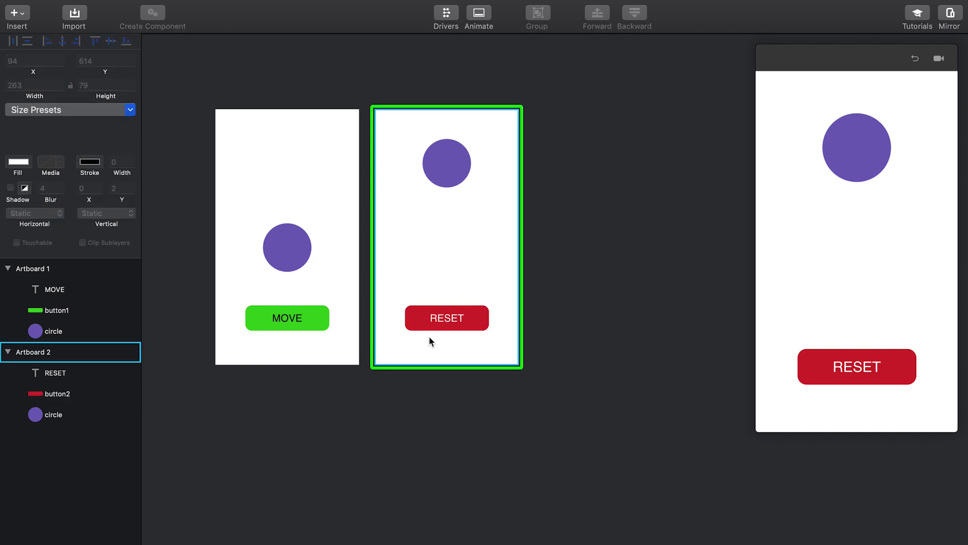
- Add a Tap transition from the MOVE button to Artboard 2 and try it in the preview
{"action": "left_click", "coordinate": [323, 321]}
{"action": "left_click", "coordinate": [341, 318]}
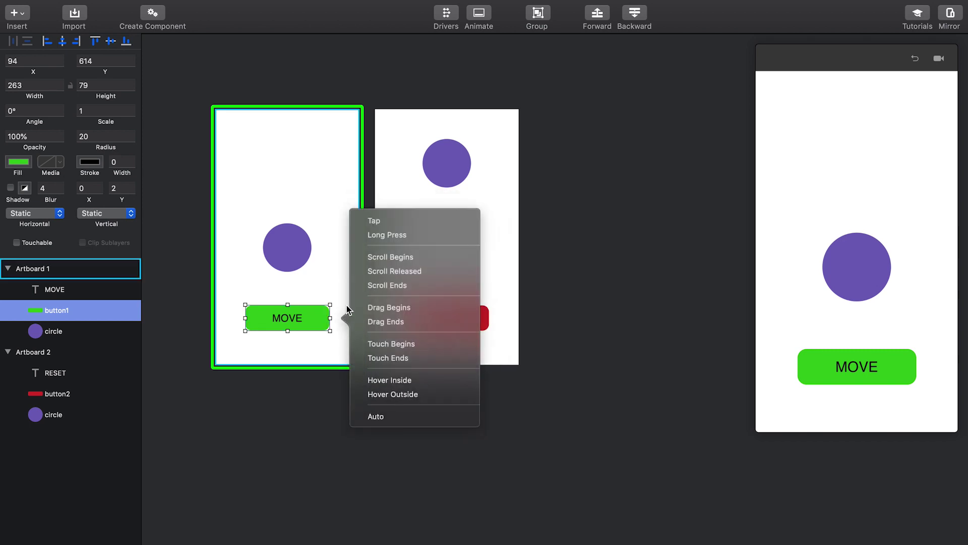
{"action": "left_click", "coordinate": [371, 222]}
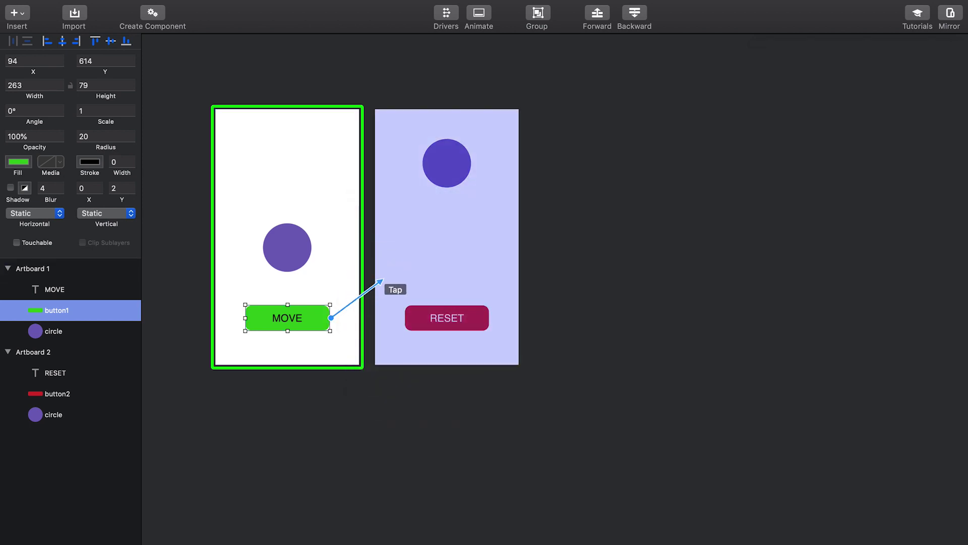
{"action": "left_click", "coordinate": [388, 317]}
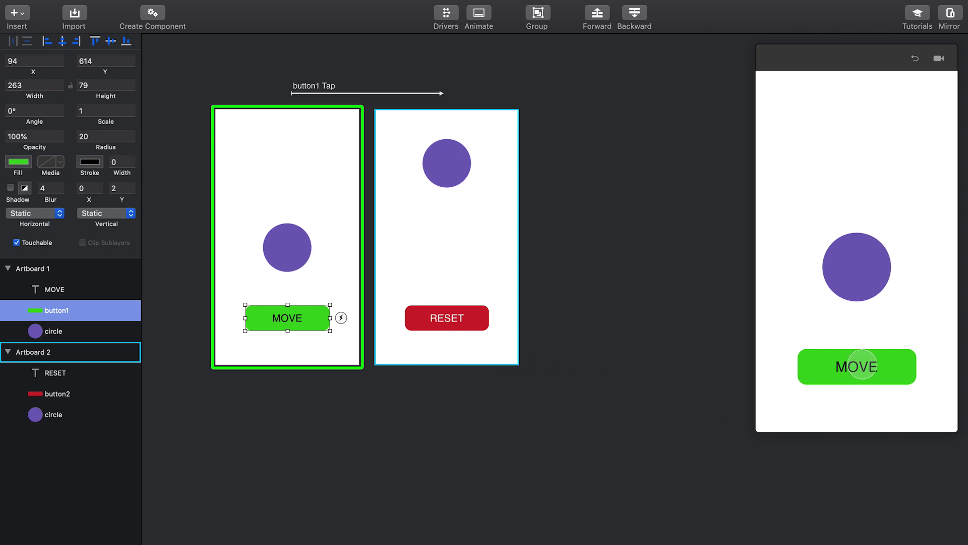
{"action": "left_click", "coordinate": [863, 364]}
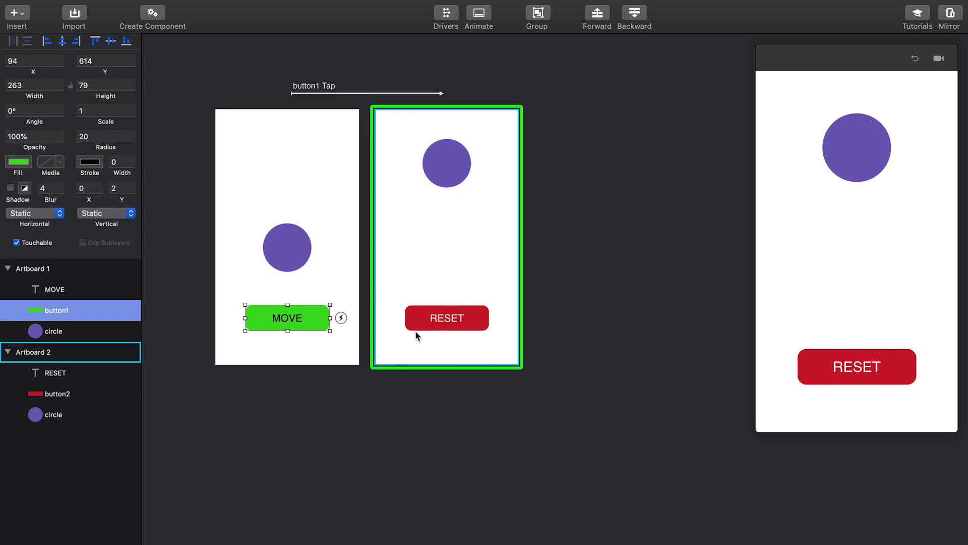
- Examine the circle's Center Y animation in the timeline of the button1 Tap transition
{"action": "left_click", "coordinate": [430, 327]}
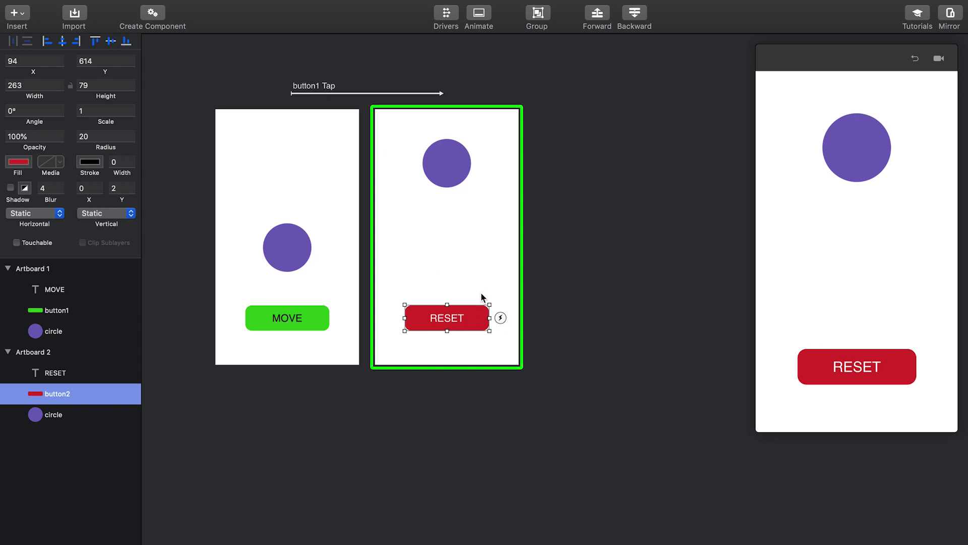
{"action": "left_click", "coordinate": [322, 91]}
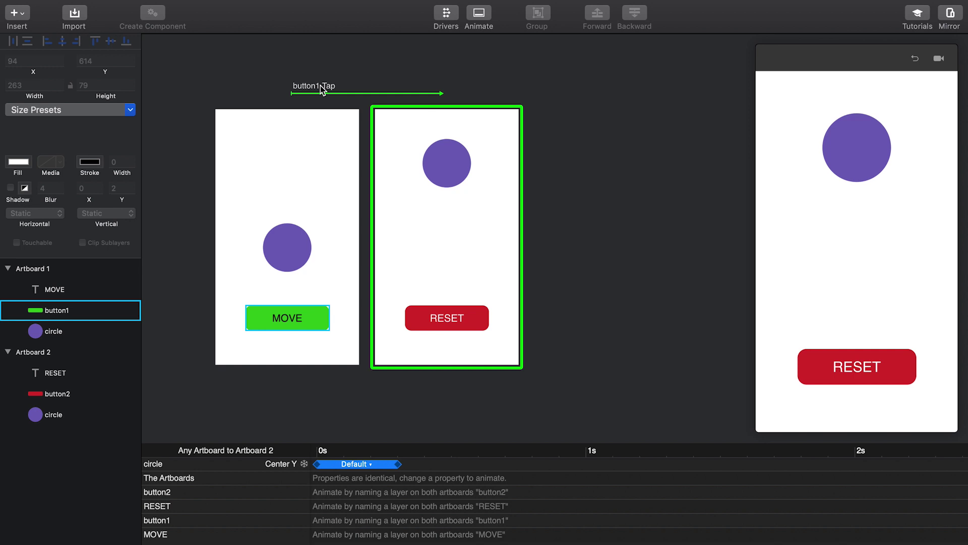
{"action": "key", "text": "Escape"}
{"action": "left_click", "coordinate": [320, 87]}
{"action": "left_click", "coordinate": [479, 16]}
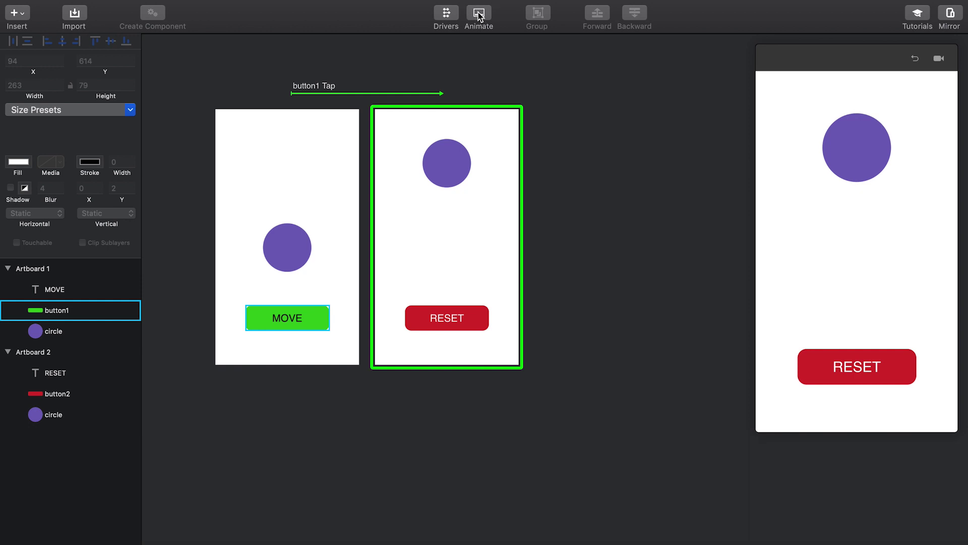
{"action": "left_click", "coordinate": [479, 15]}
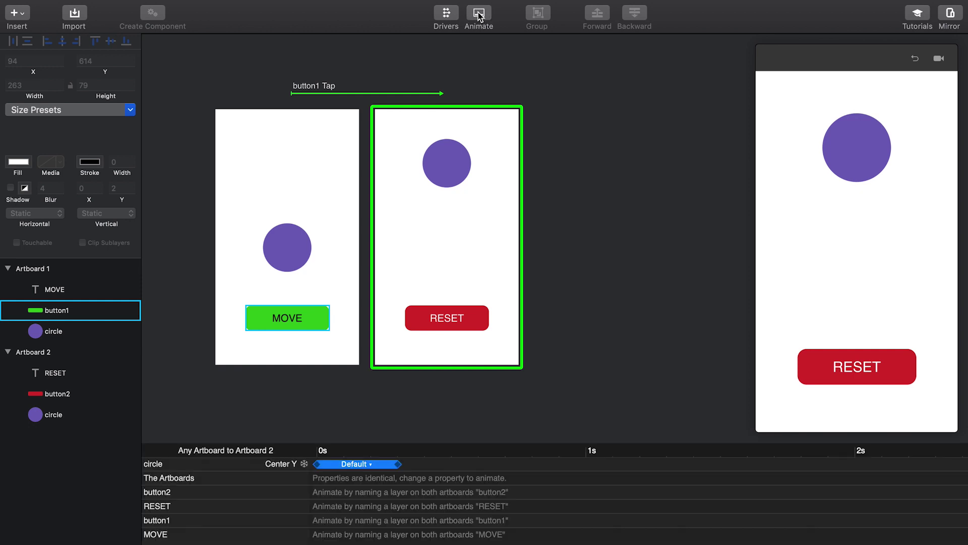
{"action": "left_click", "coordinate": [419, 208]}
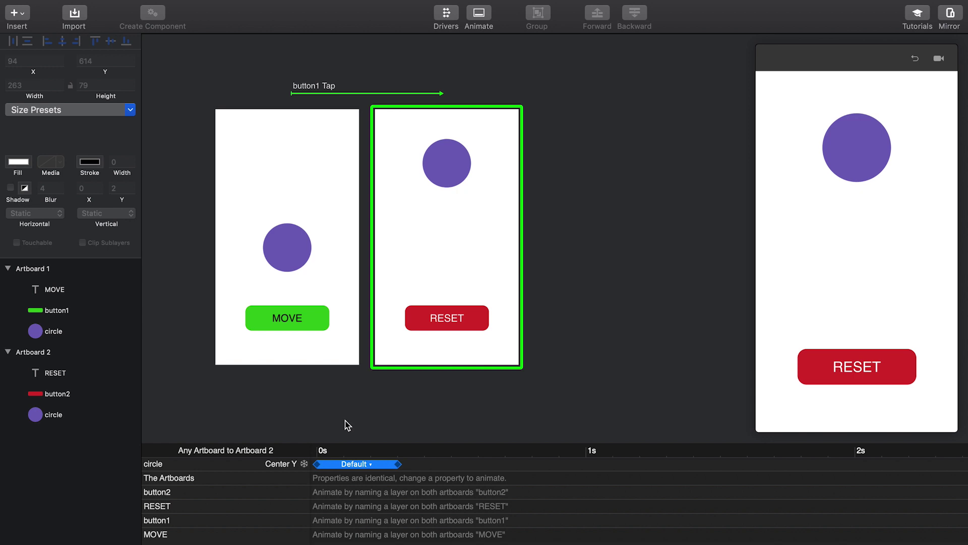
{"action": "left_click", "coordinate": [343, 463]}
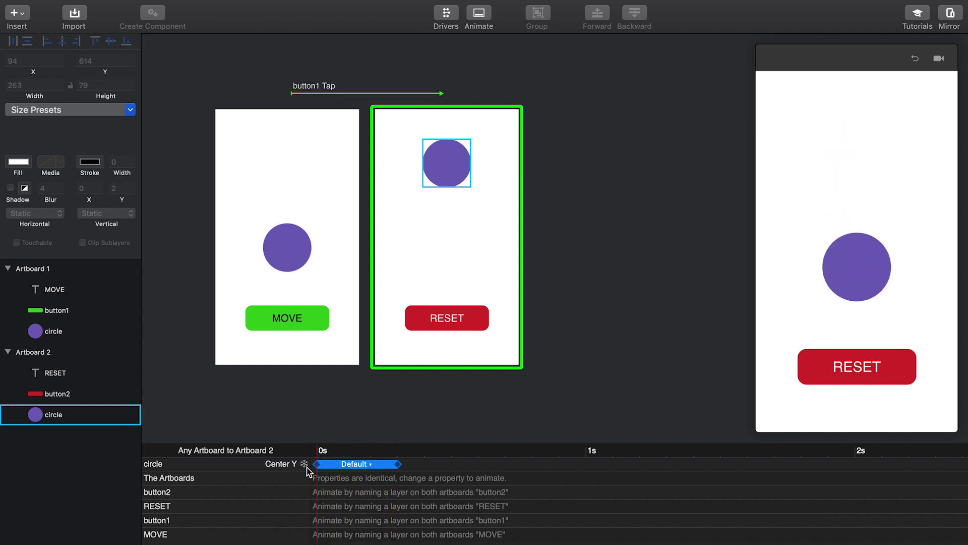
{"action": "left_click", "coordinate": [277, 255]}
{"action": "left_click", "coordinate": [373, 296]}
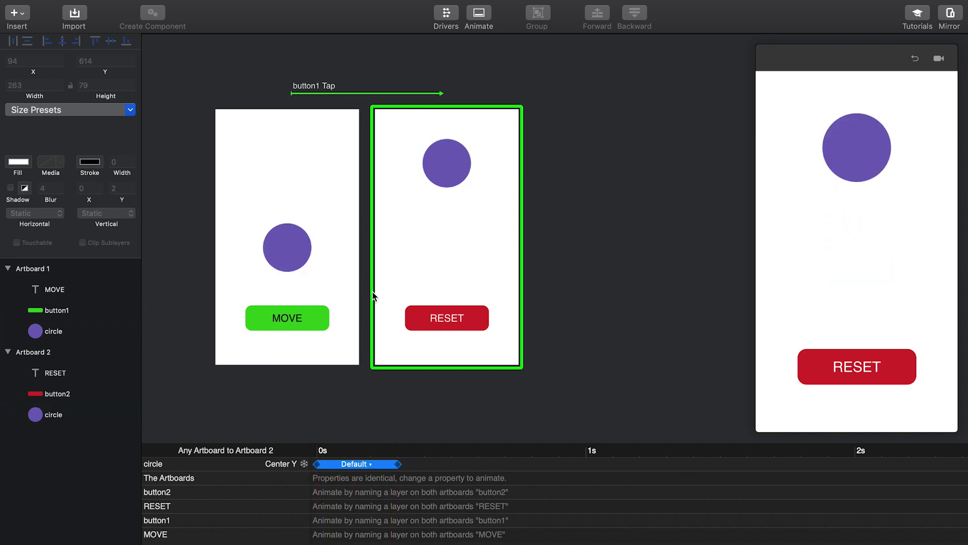
- Add a Tap transition from the RESET button in Artboard 2 back to Artboard 1
{"action": "left_click", "coordinate": [484, 321]}
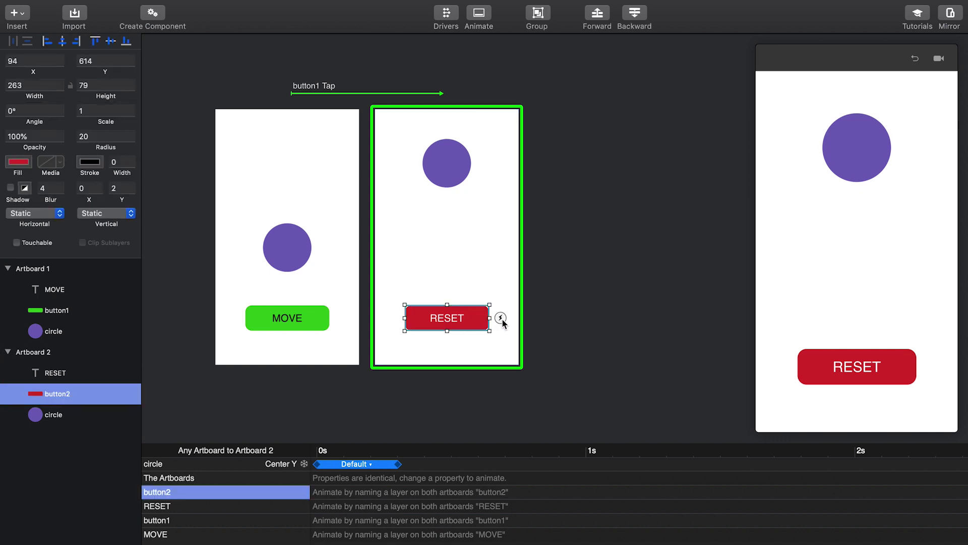
{"action": "left_click", "coordinate": [501, 320]}
{"action": "left_click", "coordinate": [530, 220]}
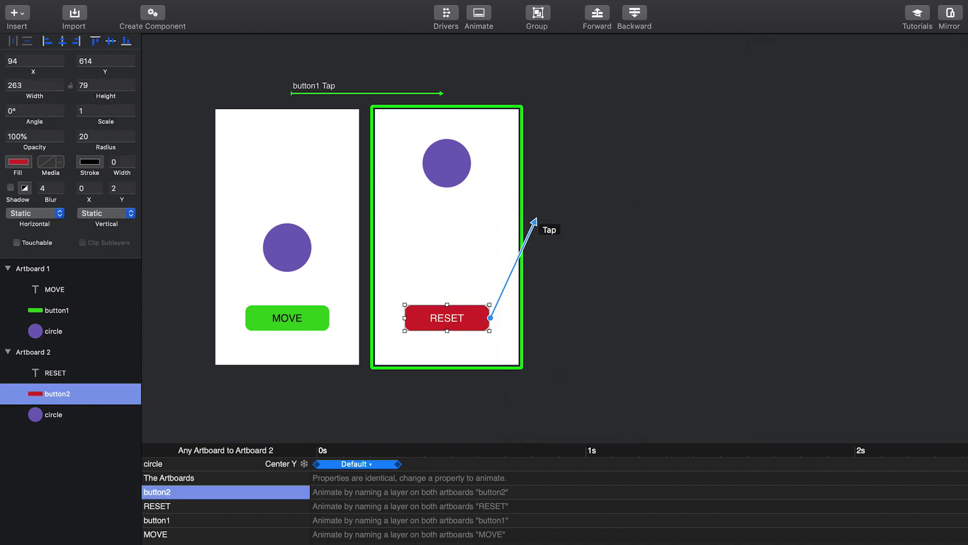
{"action": "left_click_drag", "start_coordinate": [341, 319], "coordinate": [344, 323]}
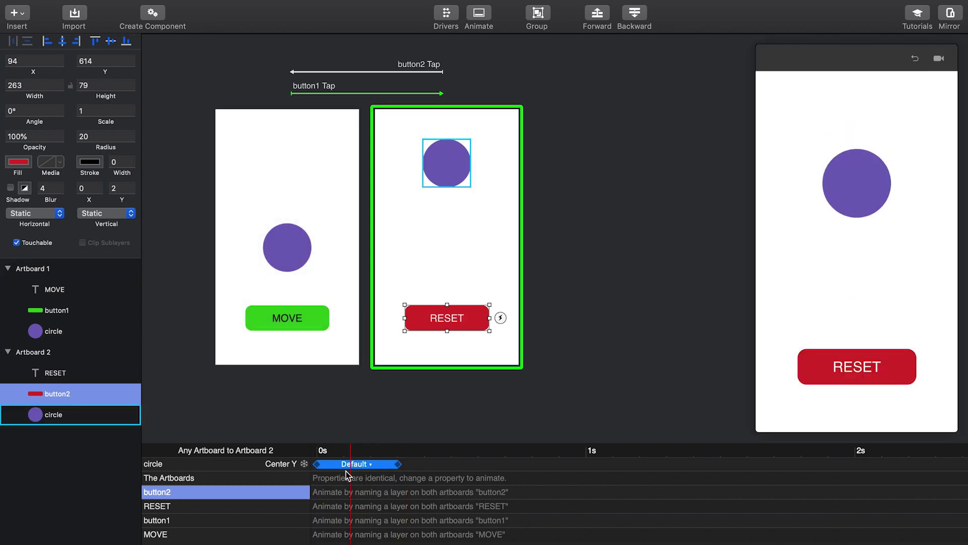
- Examine the button2 Tap transition's timeline and compare the circle layers in both artboards
{"action": "left_click", "coordinate": [410, 71]}
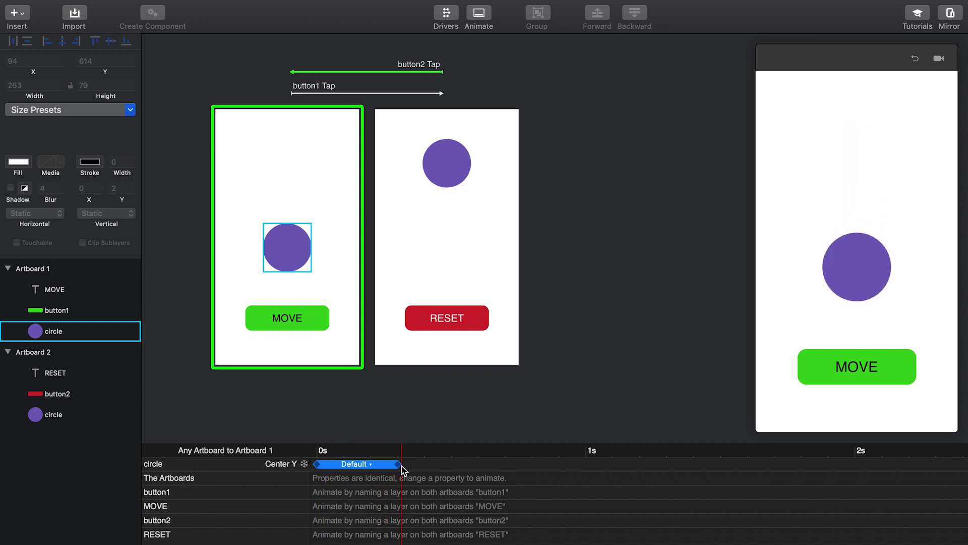
{"action": "left_click", "coordinate": [60, 331]}
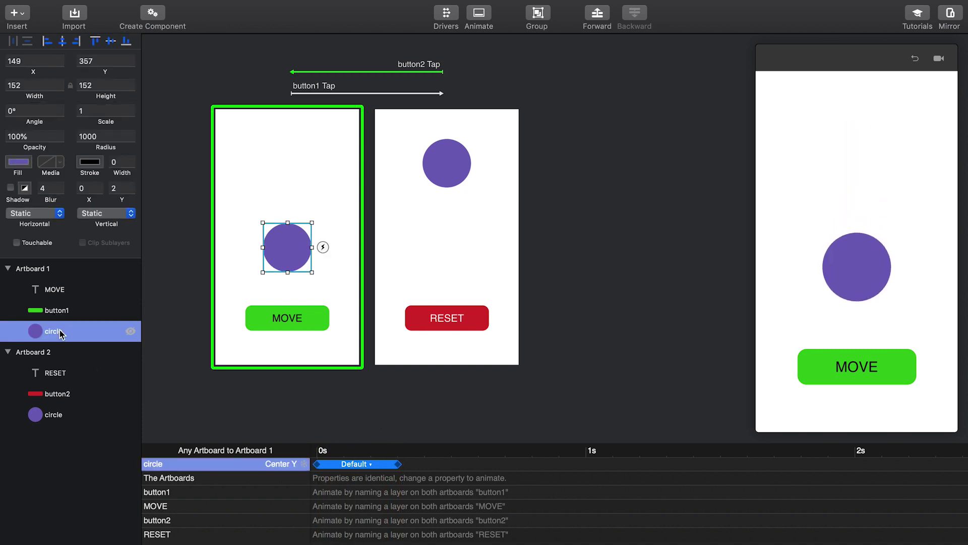
{"action": "left_click", "coordinate": [55, 413]}
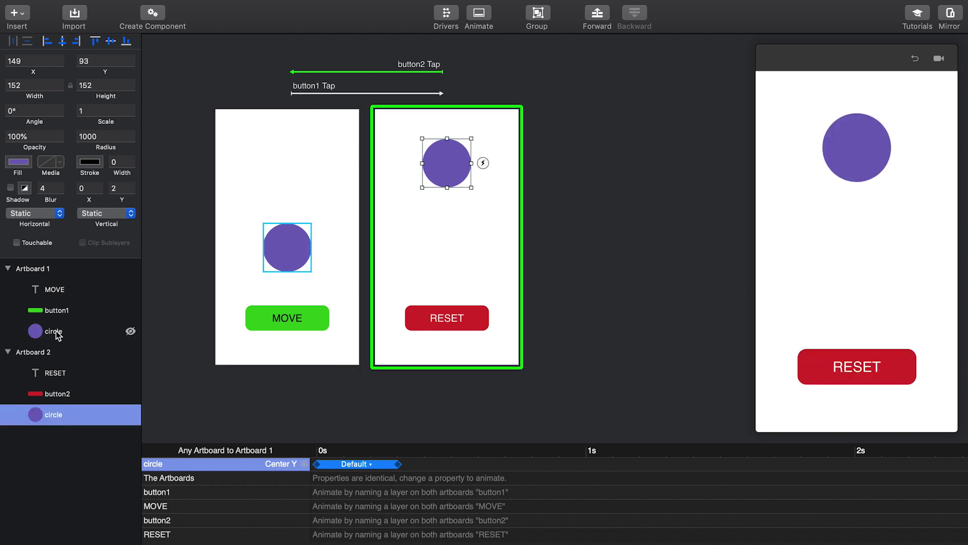
{"action": "left_click", "coordinate": [56, 333]}
{"action": "left_click", "coordinate": [59, 416]}
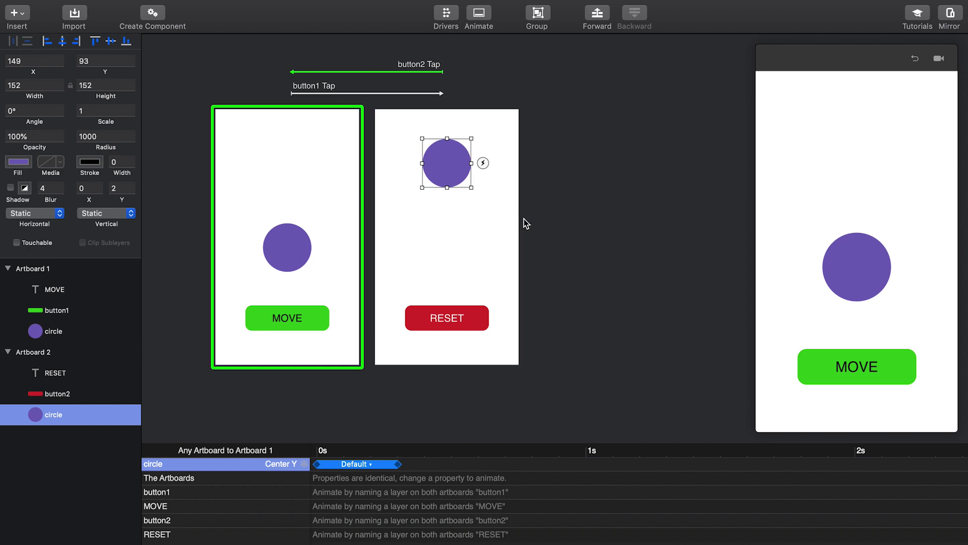
- Starting from Artboard 1, test the MOVE and RESET buttons twice in the preview
{"action": "left_click", "coordinate": [335, 238]}
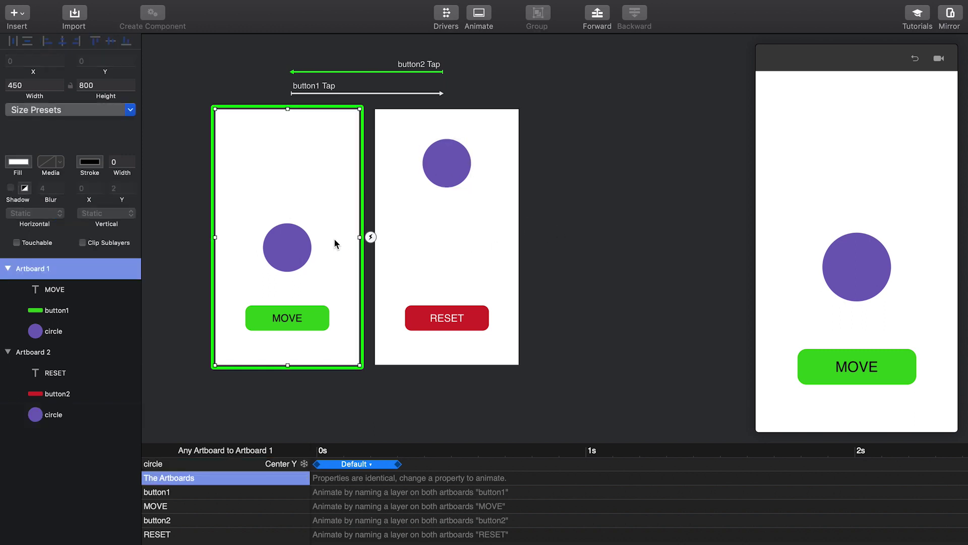
{"action": "left_click", "coordinate": [856, 366]}
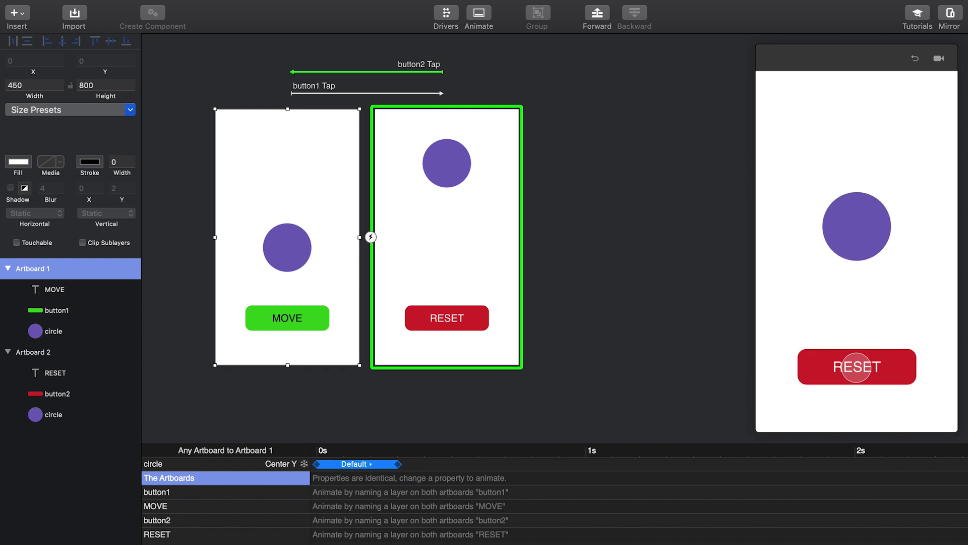
{"action": "left_click", "coordinate": [856, 367]}
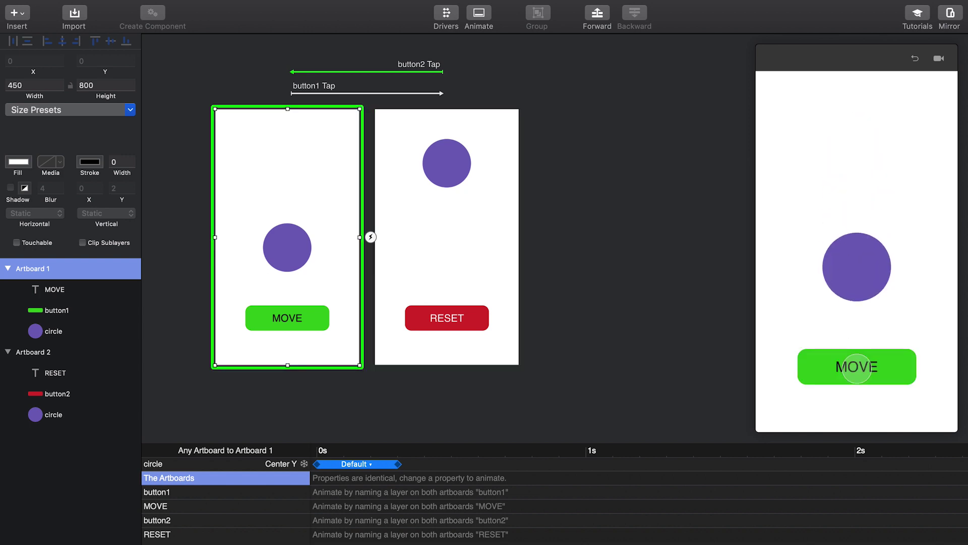
{"action": "left_click", "coordinate": [856, 366]}
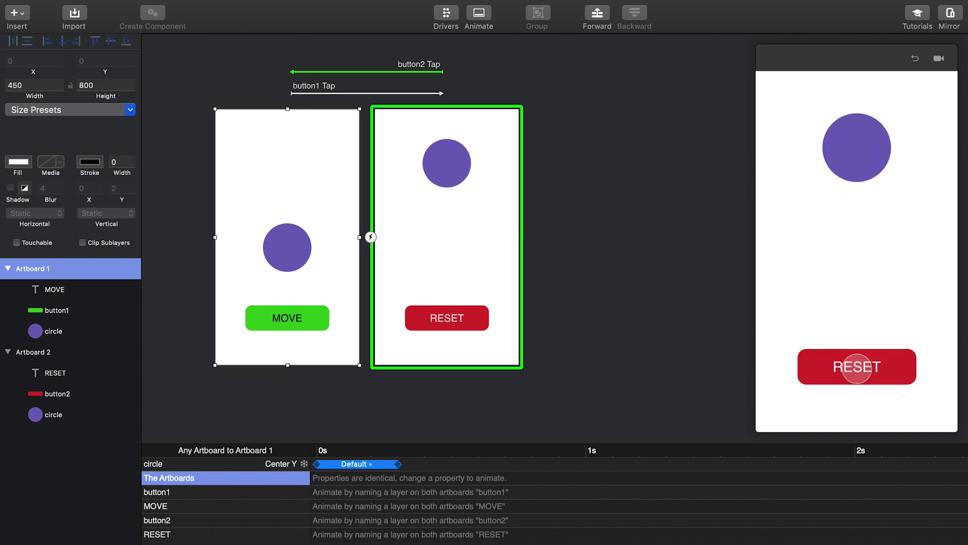
{"action": "left_click", "coordinate": [857, 366]}
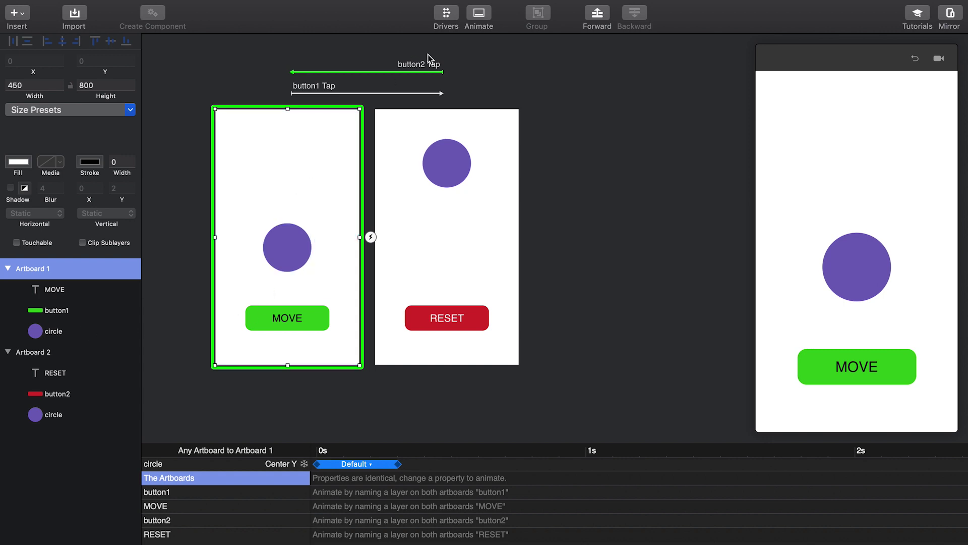
- Hide the animation timeline and rename the circle layers to "circle1" in Artboard 1 and "circle2" in Artboard 2
{"action": "left_click", "coordinate": [480, 15]}
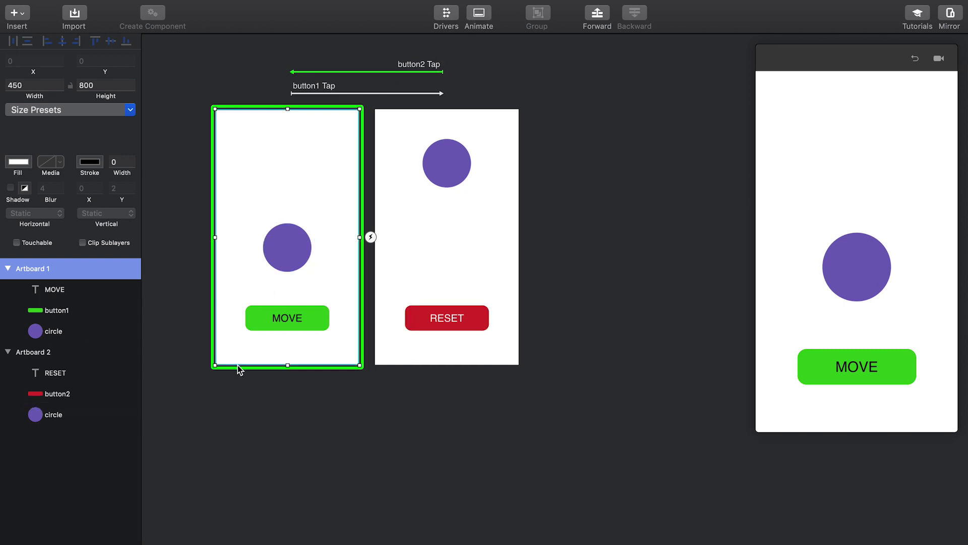
{"action": "left_click", "coordinate": [177, 337]}
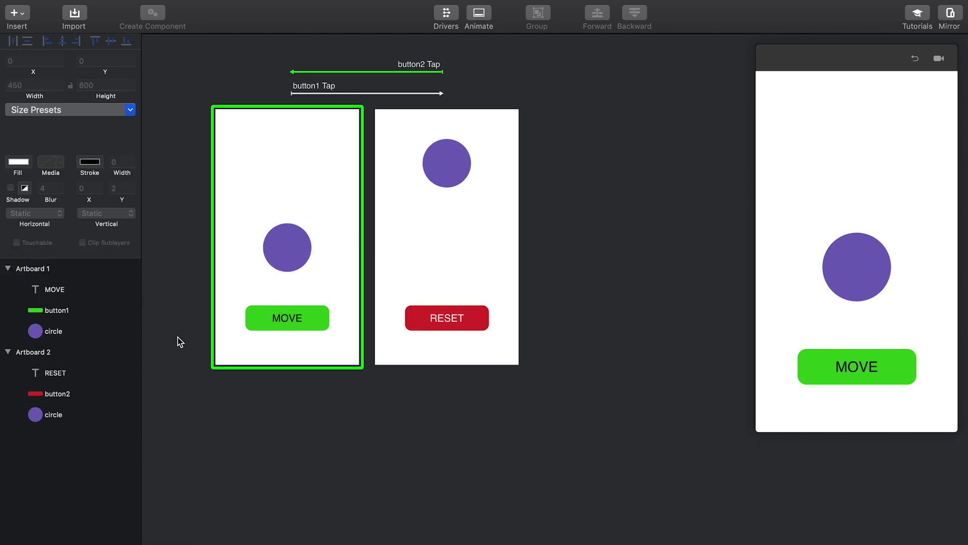
{"action": "left_click", "coordinate": [55, 309]}
{"action": "left_click", "coordinate": [54, 333]}
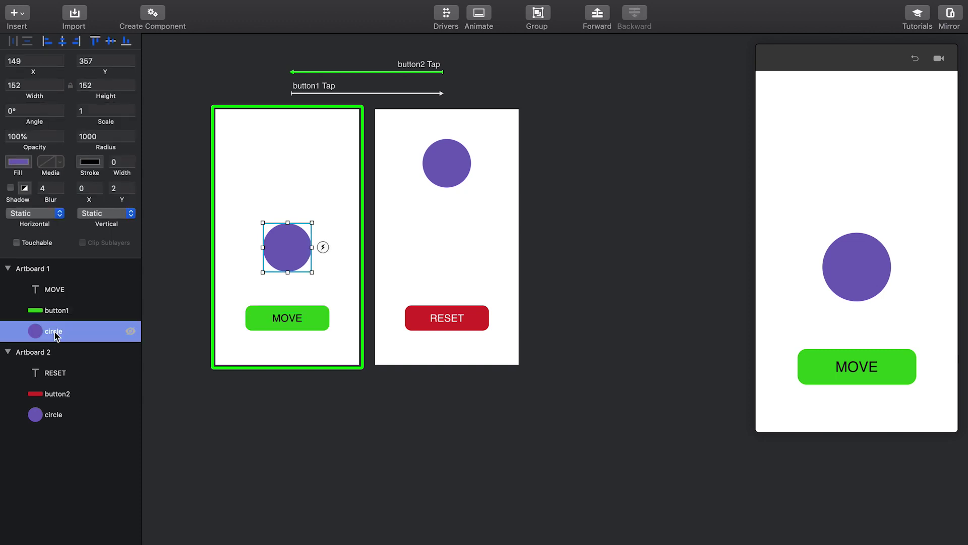
{"action": "double_click", "coordinate": [54, 332]}
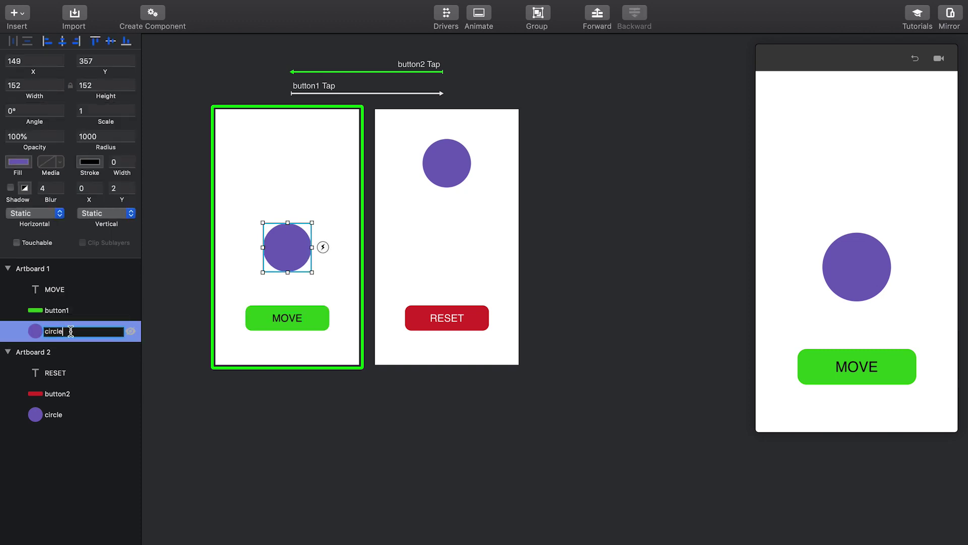
{"action": "type", "text": "1"}
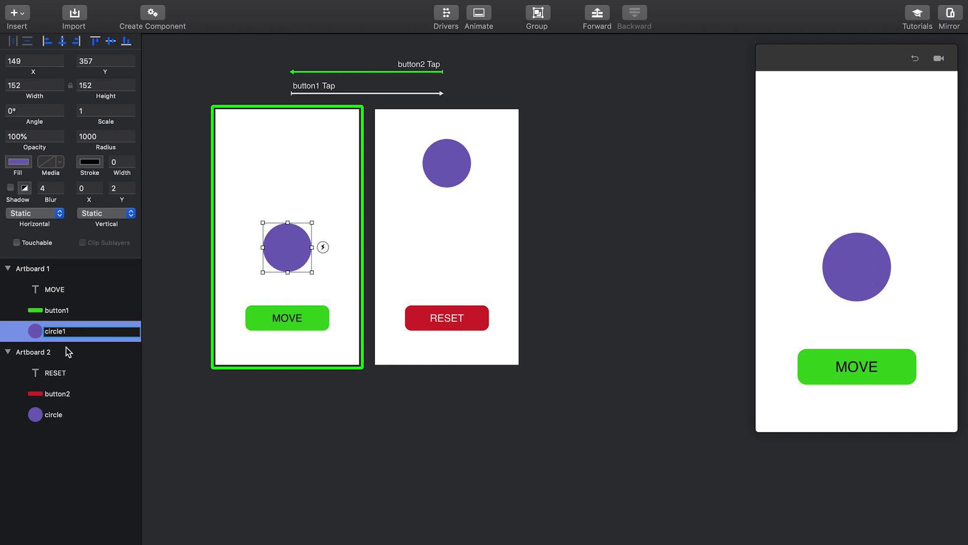
{"action": "double_click", "coordinate": [58, 414]}
{"action": "left_click", "coordinate": [65, 414]}
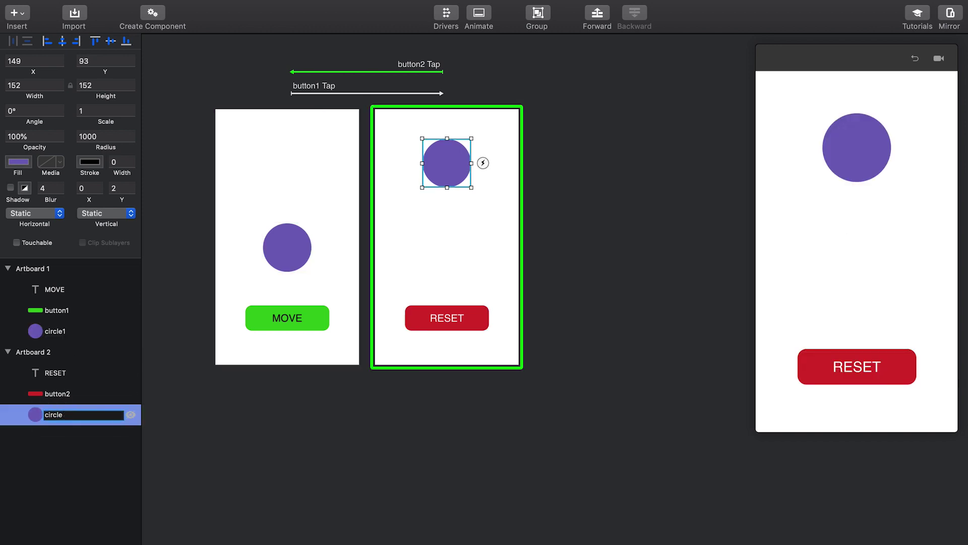
{"action": "key", "text": "Return"}
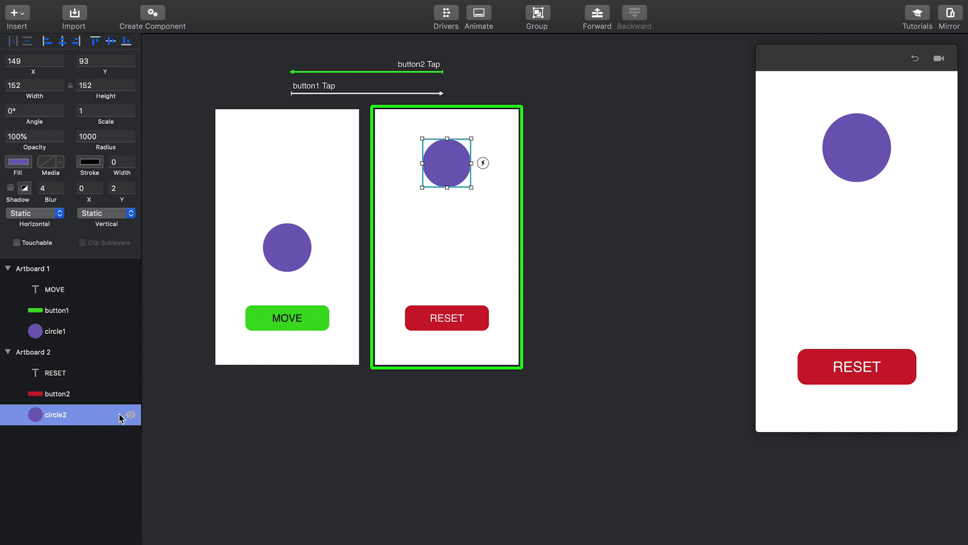
- Test the MOVE and RESET buttons in the preview with the differently named circle layers, starting from Artboard 1
{"action": "left_click", "coordinate": [227, 257]}
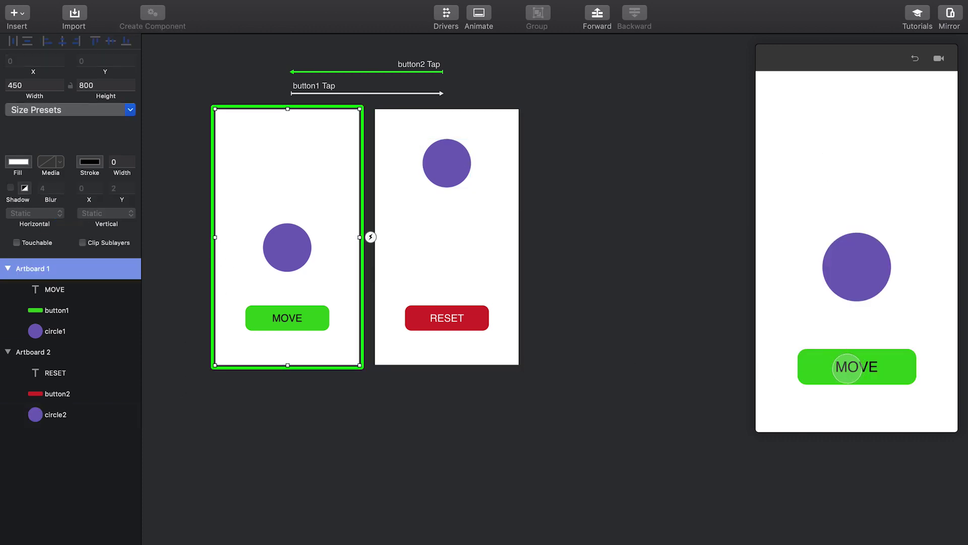
{"action": "left_click", "coordinate": [816, 371]}
{"action": "left_click", "coordinate": [816, 371]}
{"action": "left_click", "coordinate": [817, 372]}
{"action": "left_click", "coordinate": [816, 372]}
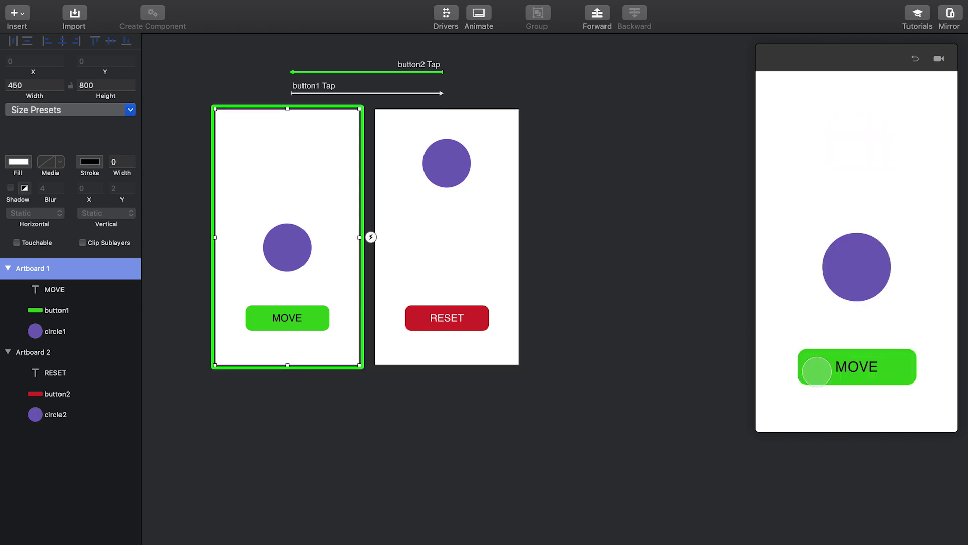
- Inspect the timelines of the button1 and button2 Tap transitions and try the MOVE button in the preview
{"action": "left_click", "coordinate": [320, 89]}
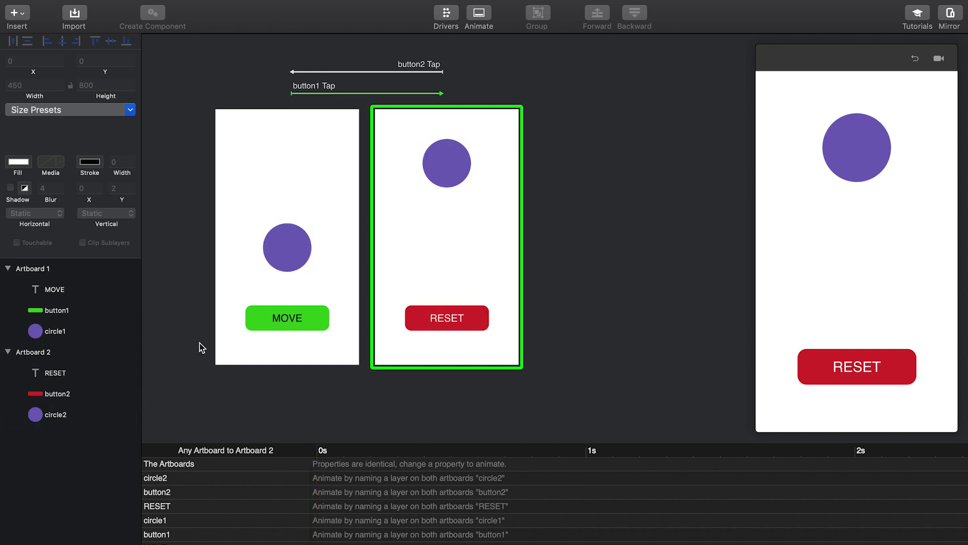
{"action": "left_click", "coordinate": [403, 67]}
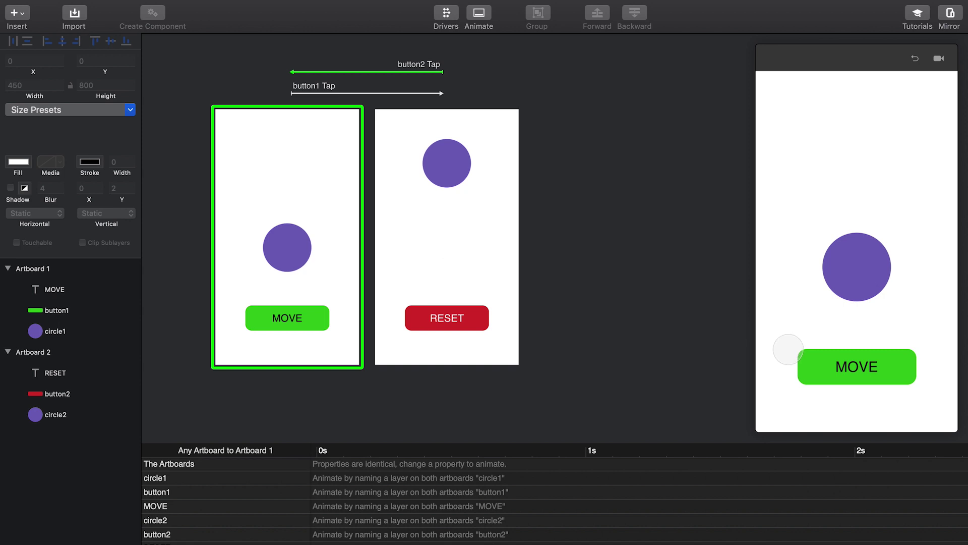
{"action": "left_click", "coordinate": [840, 367]}
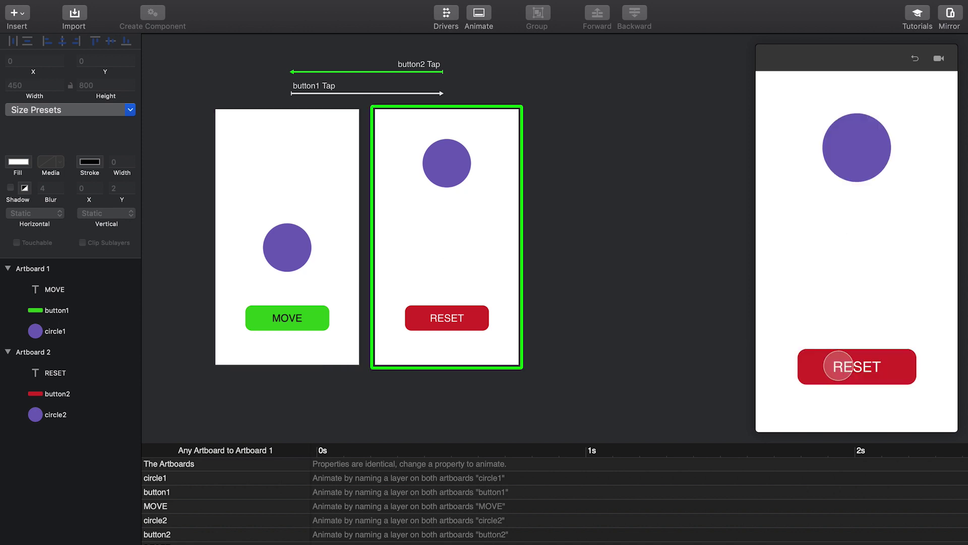
- Reset the preview to Artboard 1 and rename both artboards' circle layers to "circle"
{"action": "left_click", "coordinate": [845, 366]}
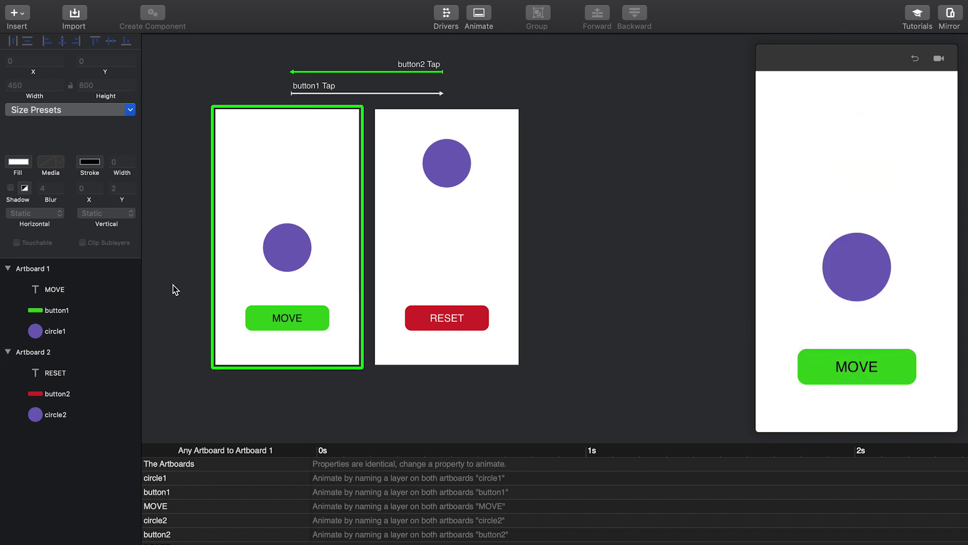
{"action": "double_click", "coordinate": [60, 333]}
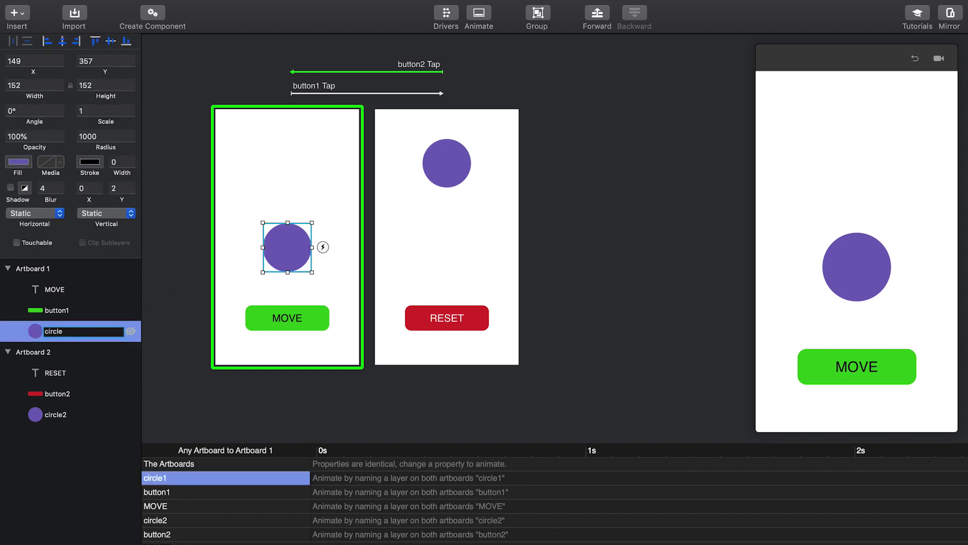
{"action": "key", "text": "Return"}
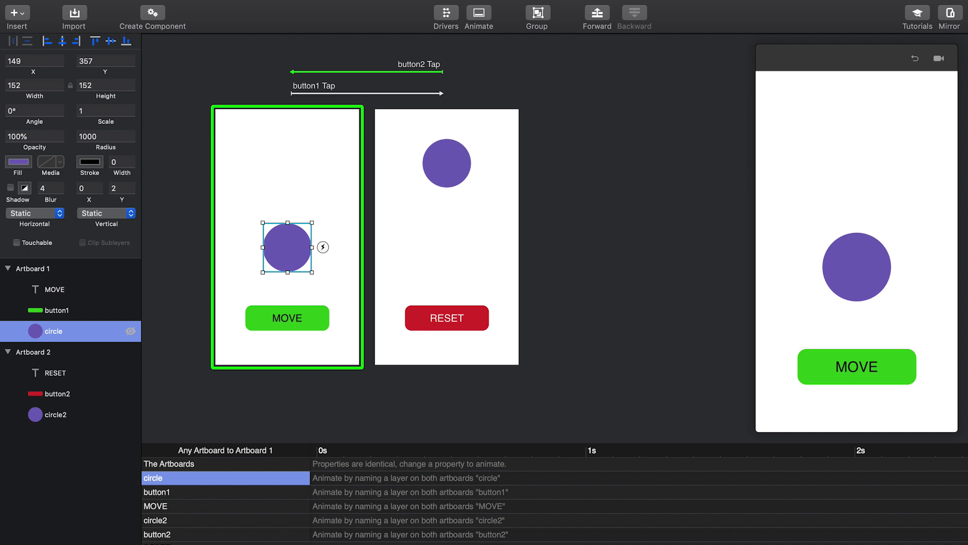
{"action": "double_click", "coordinate": [59, 414]}
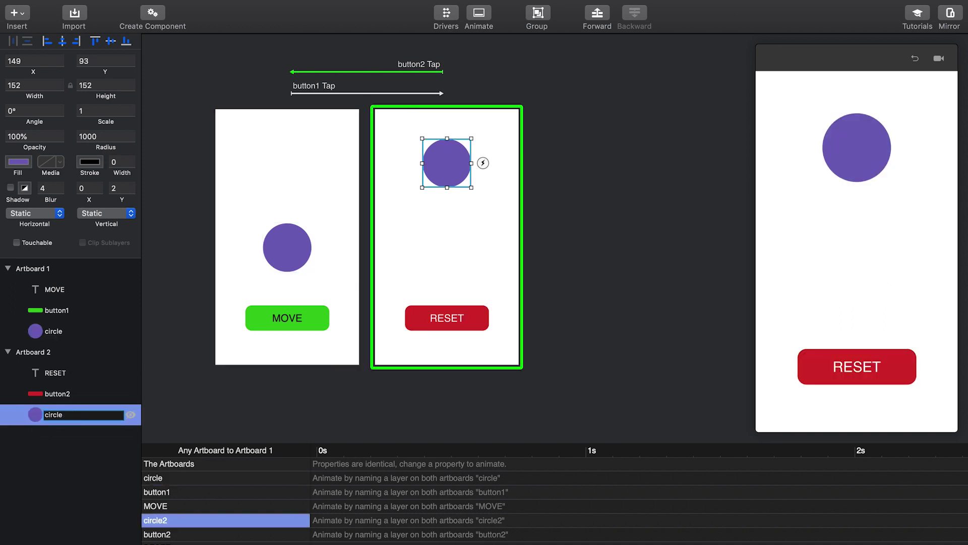
{"action": "key", "text": "Return"}
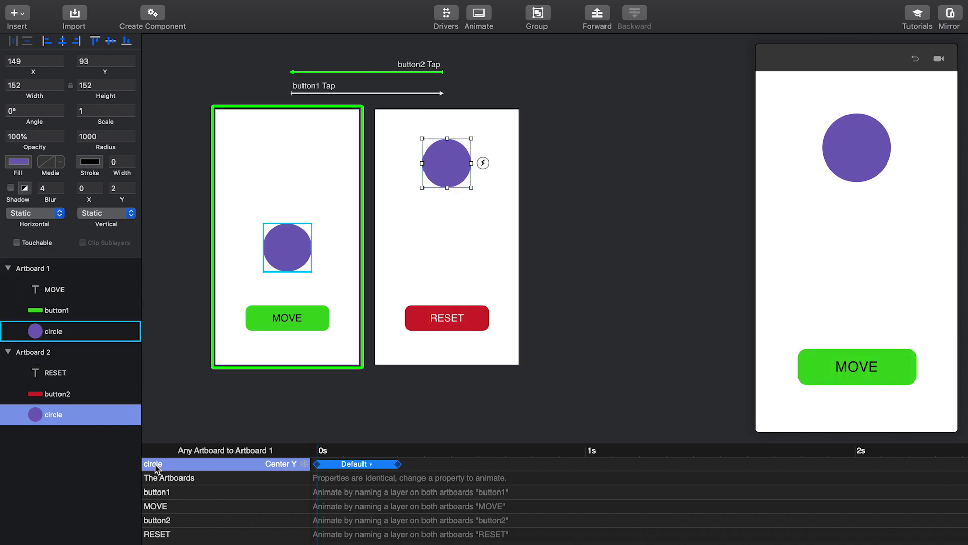
- Inspect the circle's Center Y animation in the timelines of the button1 and button2 Tap transitions
{"action": "left_click", "coordinate": [316, 91]}
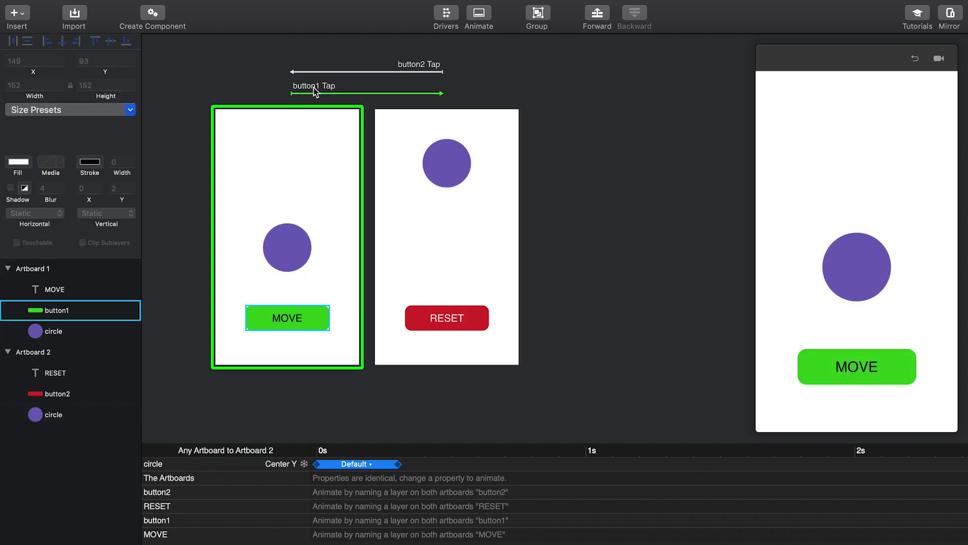
{"action": "left_click", "coordinate": [328, 72]}
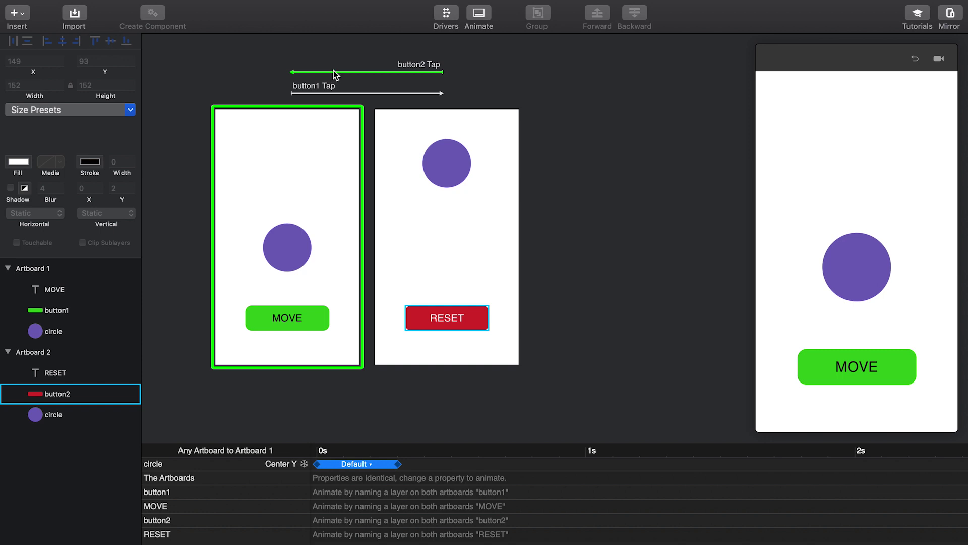
{"action": "left_click", "coordinate": [417, 69]}
{"action": "left_click", "coordinate": [418, 68]}
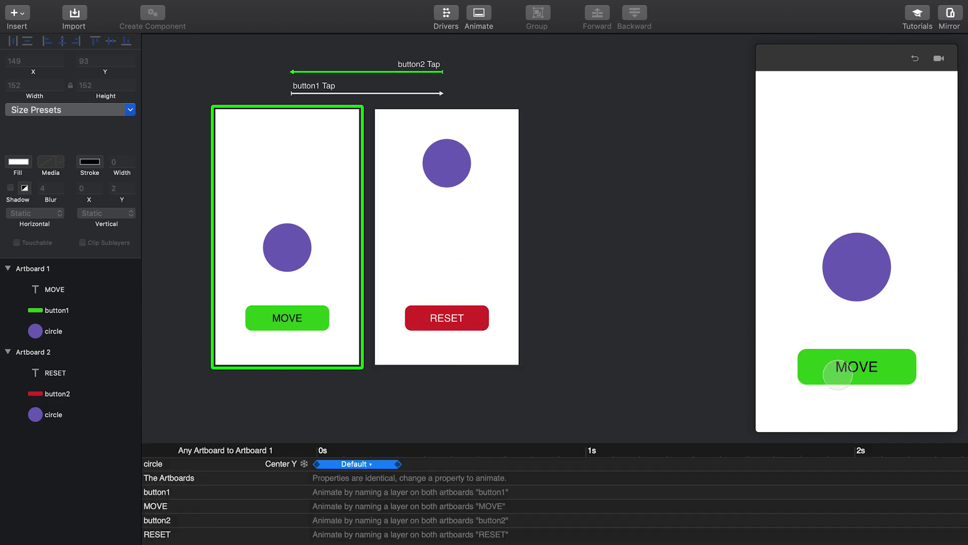
- Test the MOVE and RESET buttons twice in the preview with the identically named circle layers
{"action": "left_click", "coordinate": [818, 375]}
{"action": "left_click", "coordinate": [818, 375]}
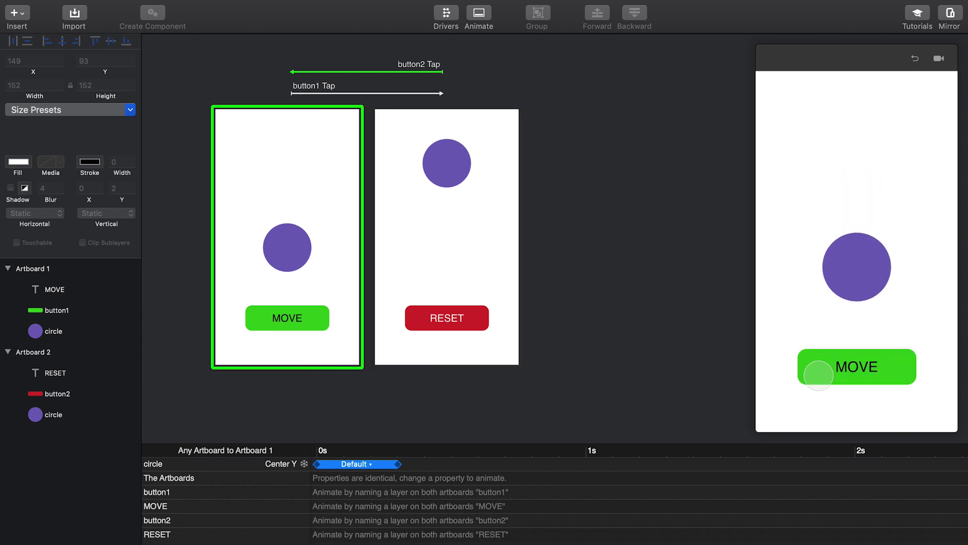
{"action": "left_click", "coordinate": [818, 375]}
{"action": "left_click", "coordinate": [818, 375]}
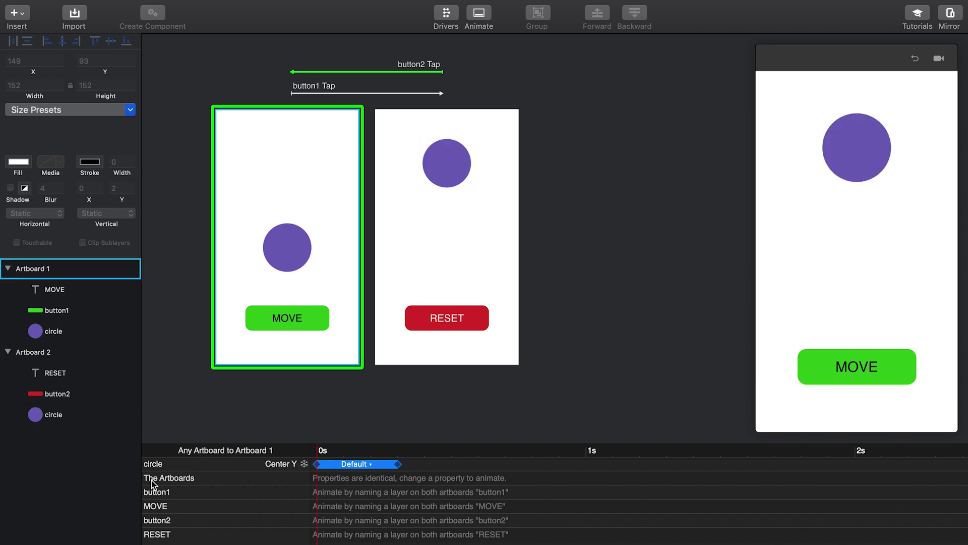
- Scrub through the button1 Tap timeline and set the circle's Center Y easing to Spring
{"action": "left_click", "coordinate": [432, 64]}
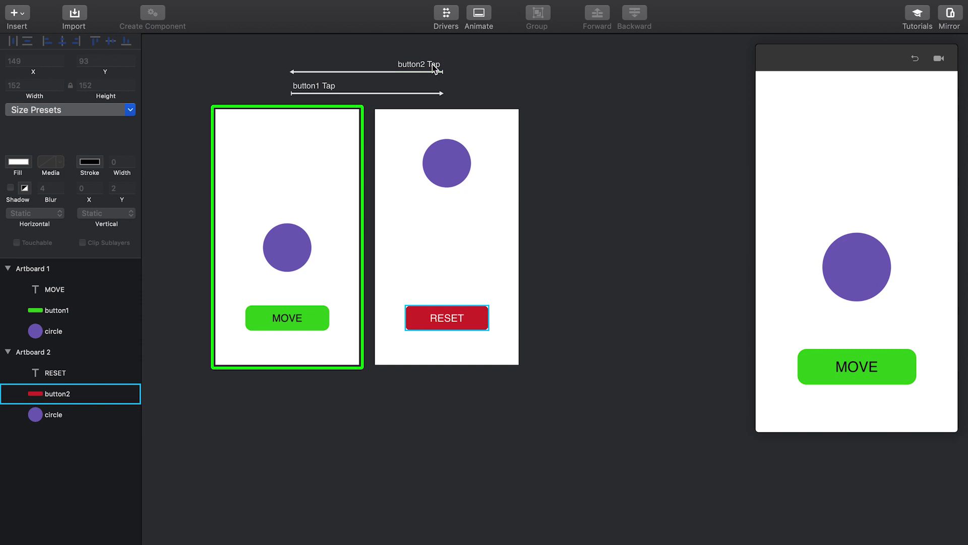
{"action": "left_click", "coordinate": [431, 65]}
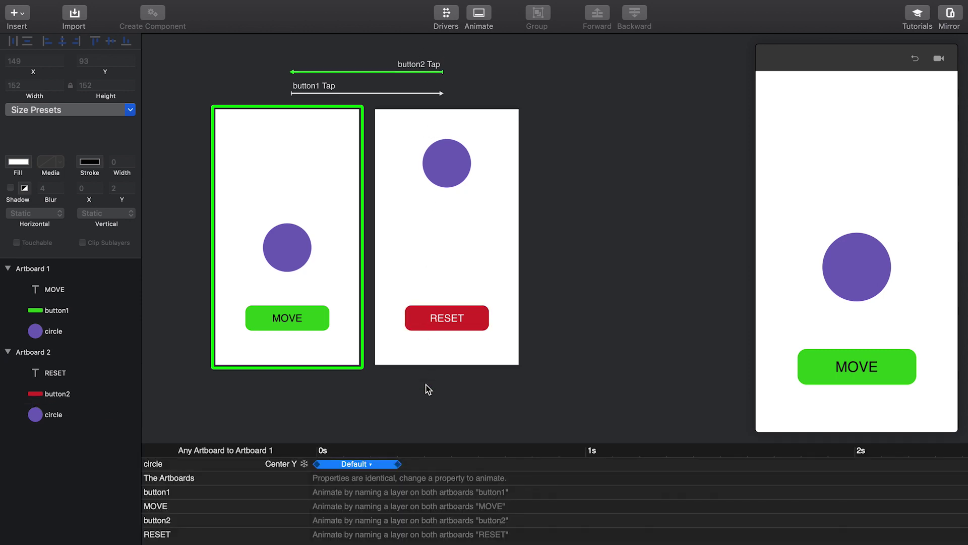
{"action": "left_click", "coordinate": [314, 91]}
{"action": "left_click", "coordinate": [319, 119]}
{"action": "left_click_drag", "start_coordinate": [322, 464], "coordinate": [372, 468]}
{"action": "left_click", "coordinate": [326, 479]}
{"action": "left_click", "coordinate": [372, 467]}
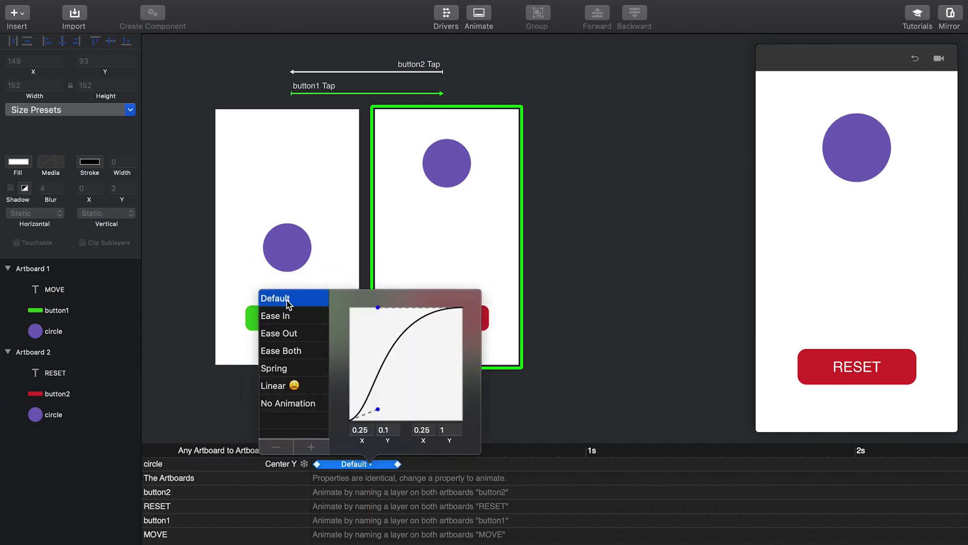
{"action": "left_click", "coordinate": [285, 369]}
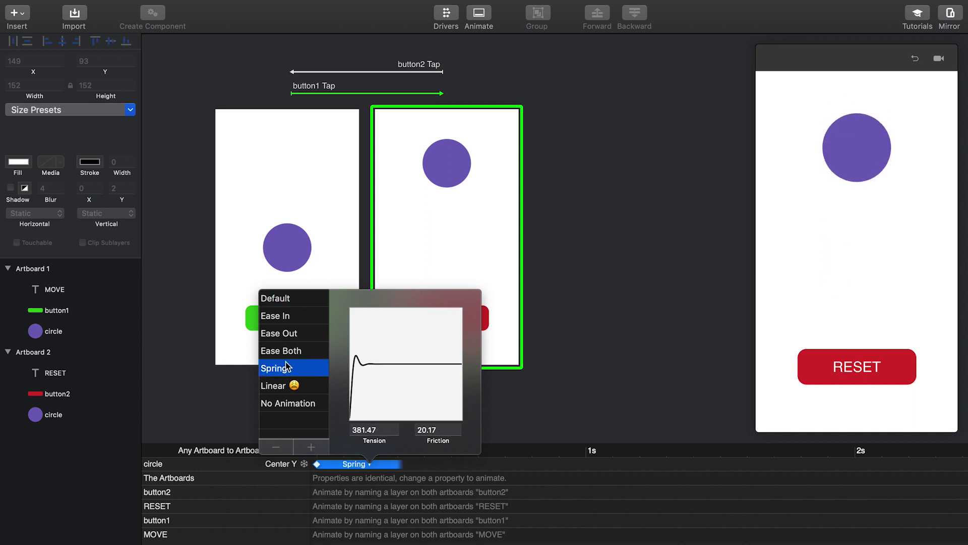
- Try the Ease In, Ease Out, Ease Both and Linear easings on the circle's Center Y animation and settle on Spring
{"action": "left_click", "coordinate": [292, 318]}
{"action": "left_click", "coordinate": [293, 335]}
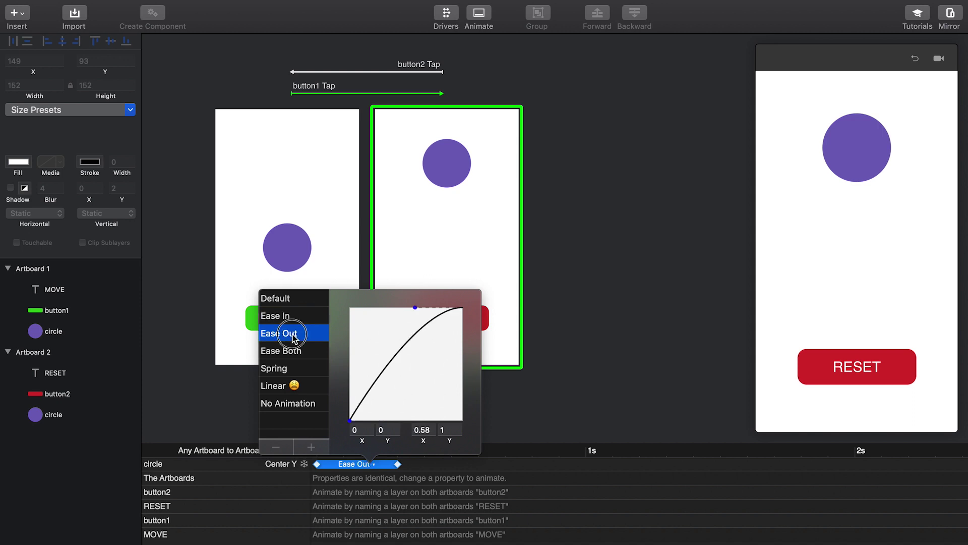
{"action": "left_click", "coordinate": [295, 351]}
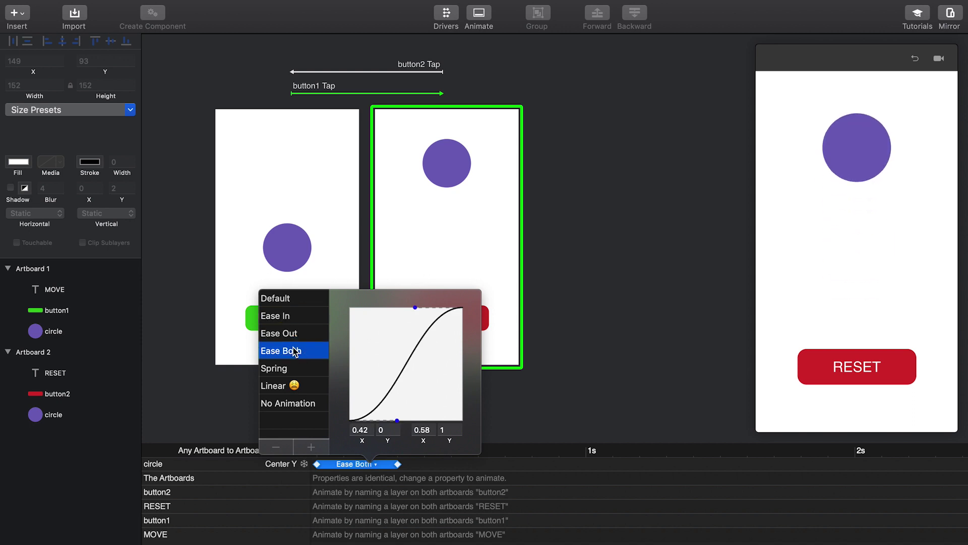
{"action": "left_click", "coordinate": [292, 368]}
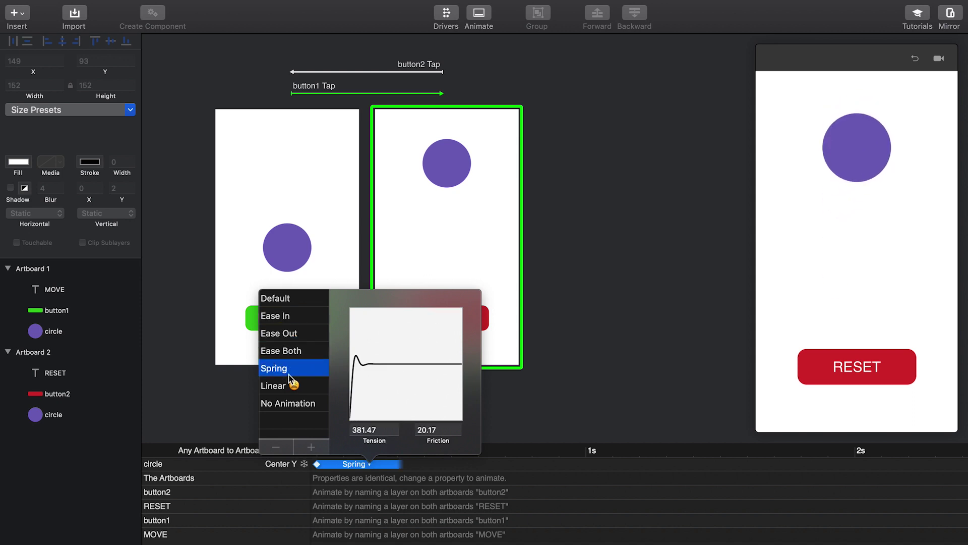
{"action": "left_click", "coordinate": [286, 386]}
{"action": "left_click", "coordinate": [282, 372]}
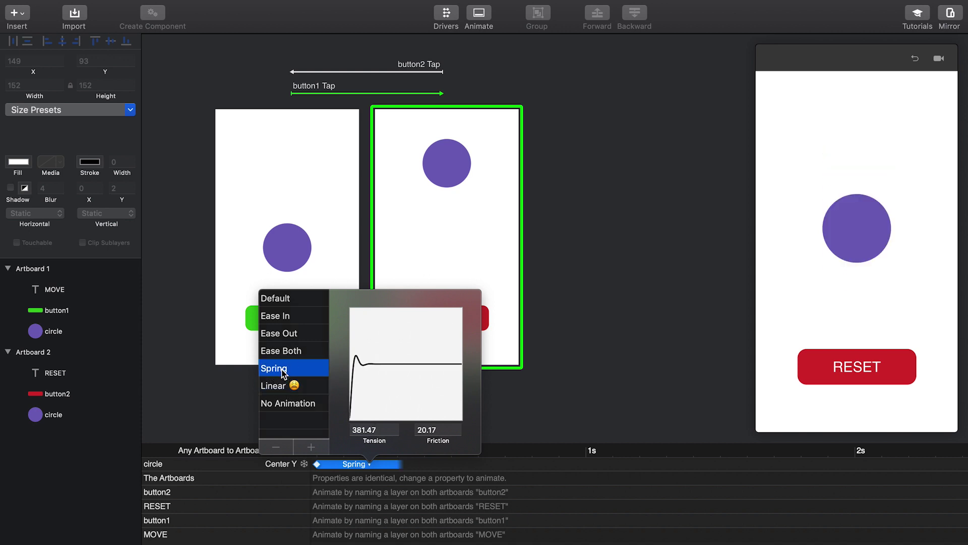
{"action": "left_click", "coordinate": [243, 399]}
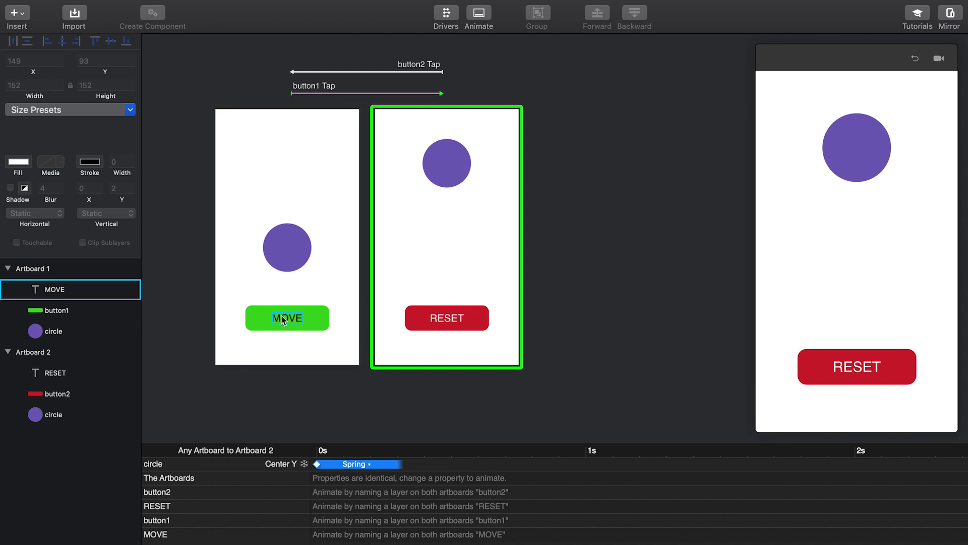
- Starting from Artboard 1, test the MOVE and RESET buttons twice in the preview with the Spring easing
{"action": "left_click", "coordinate": [301, 346]}
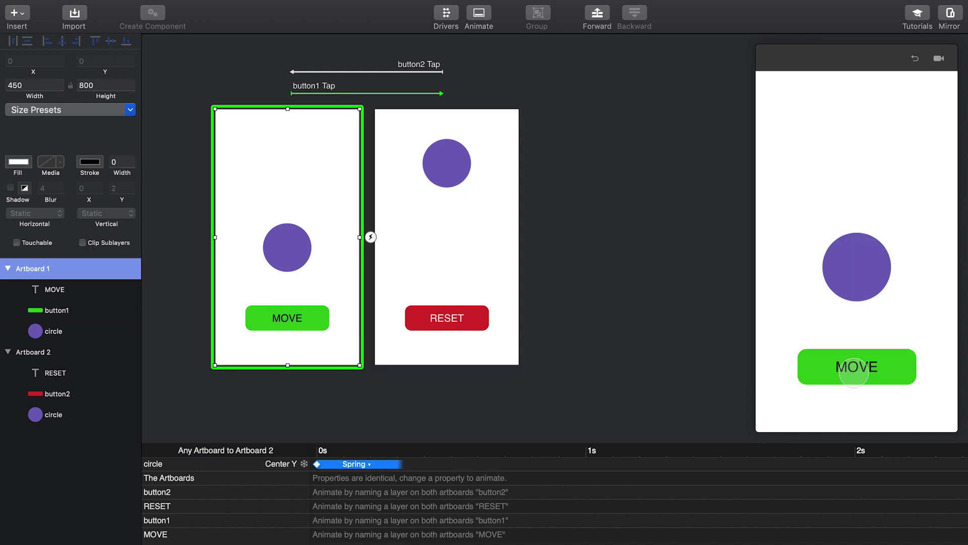
{"action": "left_click", "coordinate": [859, 374]}
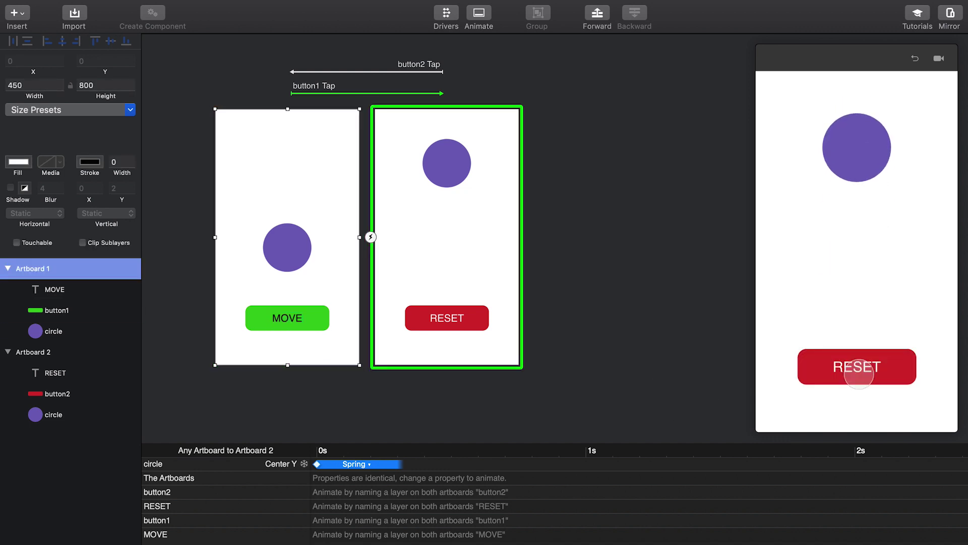
{"action": "left_click", "coordinate": [859, 374]}
{"action": "left_click", "coordinate": [858, 374]}
{"action": "left_click", "coordinate": [858, 376]}
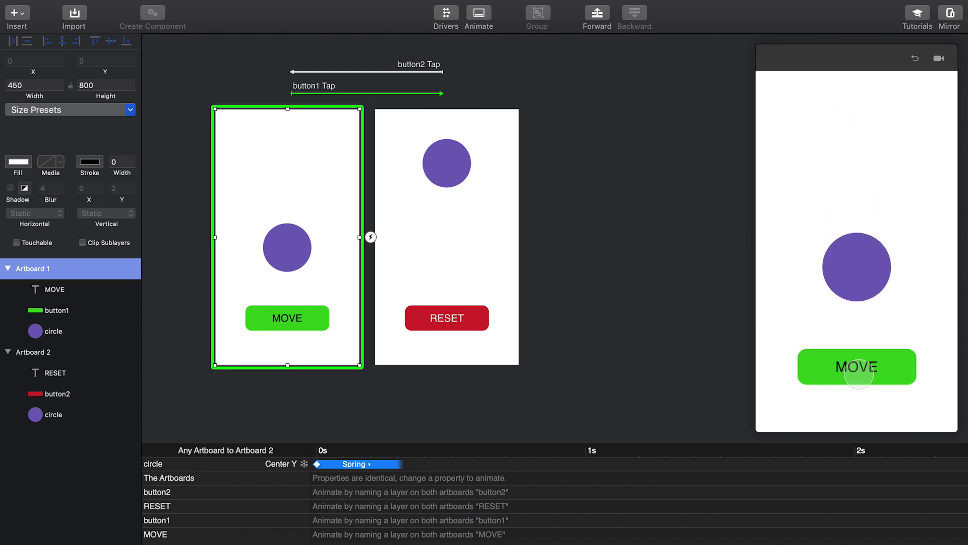
- Compare the circle's easing in the timelines of the button1 Tap and button2 Tap transitions
{"action": "left_click", "coordinate": [316, 90]}
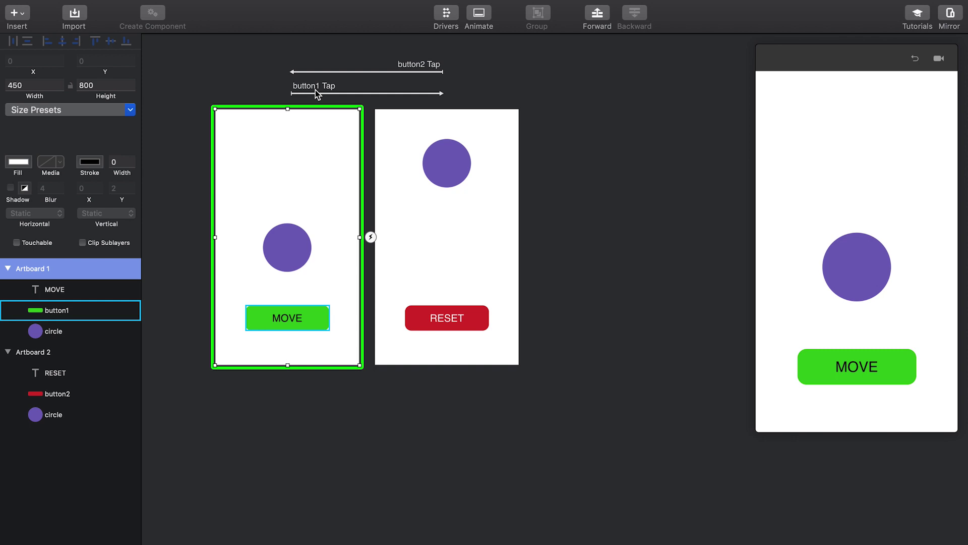
{"action": "left_click", "coordinate": [316, 89]}
{"action": "left_click", "coordinate": [323, 465]}
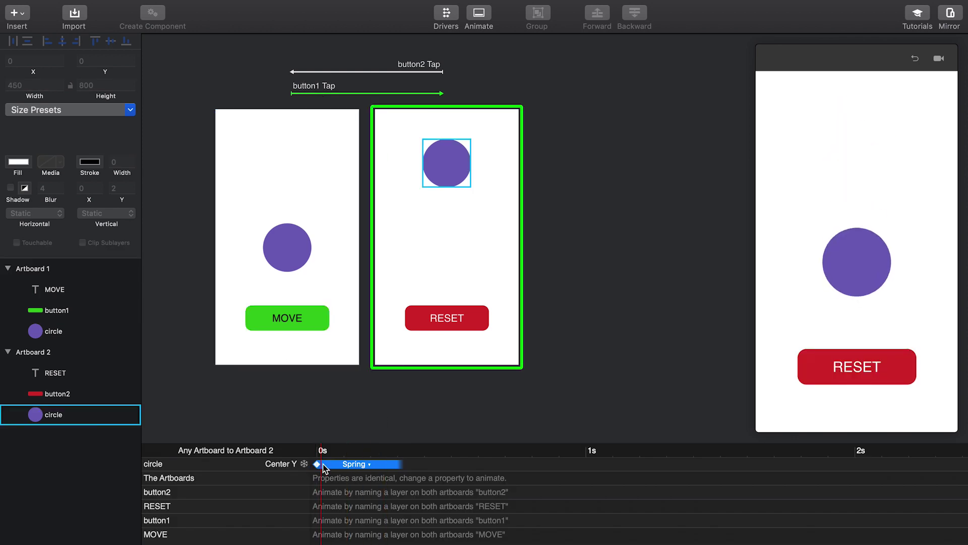
{"action": "left_click", "coordinate": [427, 65]}
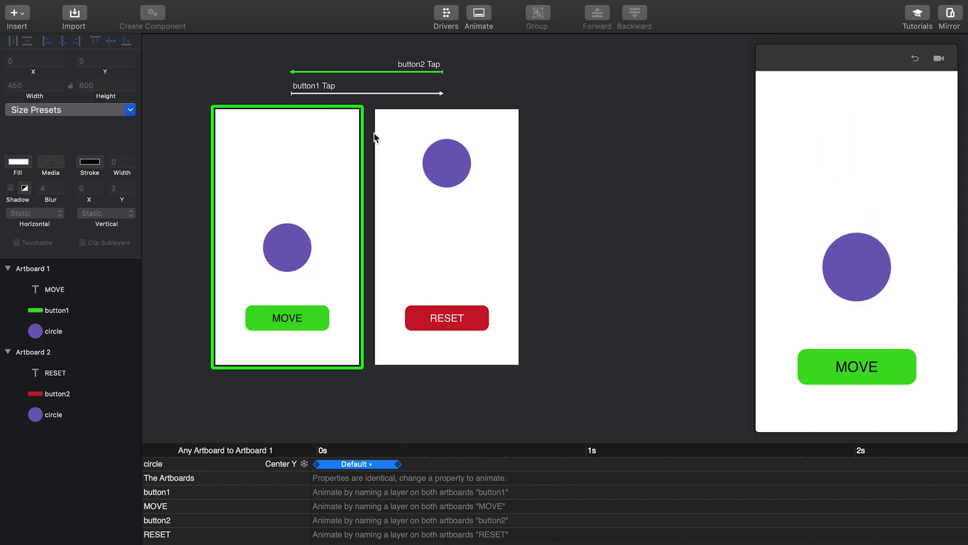
- Select Artboard 1 and compare the circle's upward and downward motion by testing MOVE and RESET twice in the preview
{"action": "left_click", "coordinate": [337, 149]}
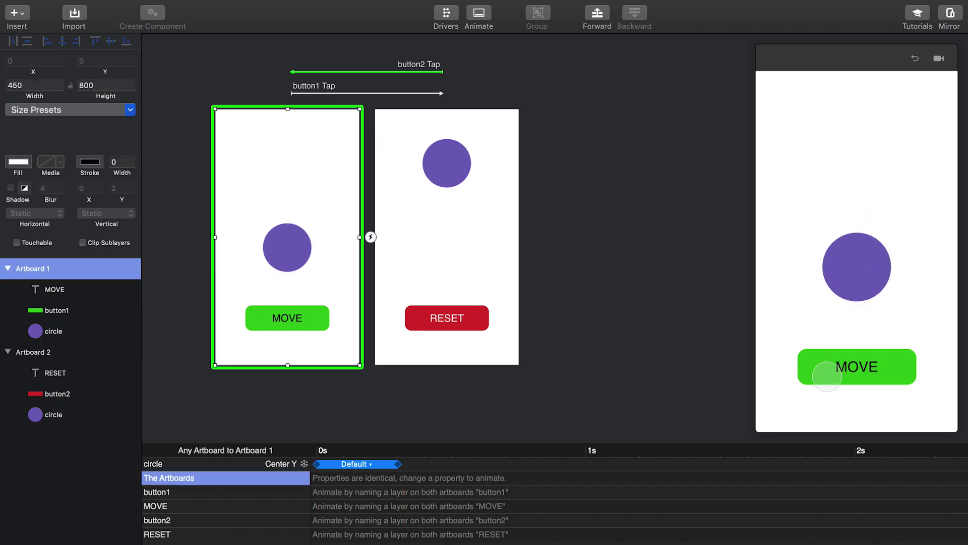
{"action": "left_click", "coordinate": [817, 376]}
{"action": "left_click", "coordinate": [816, 375]}
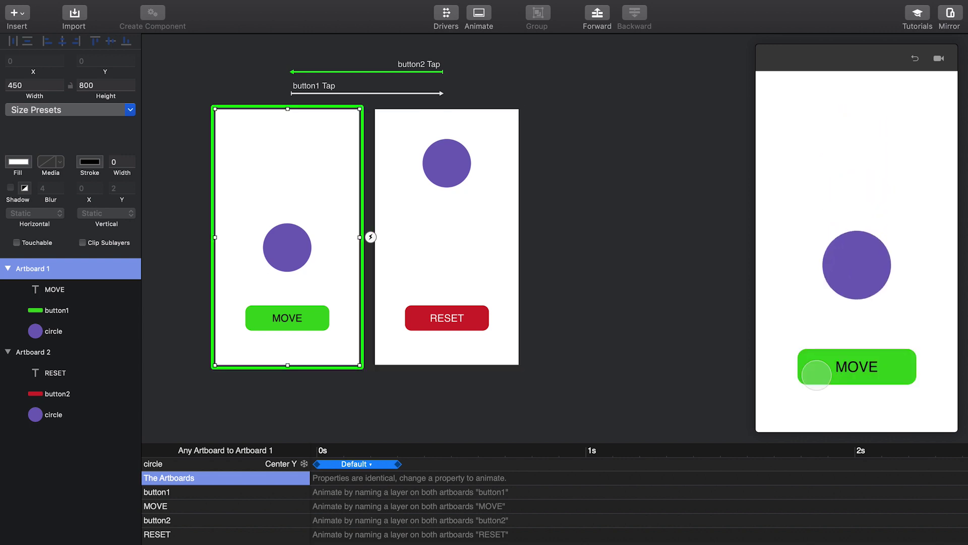
{"action": "left_click", "coordinate": [816, 375]}
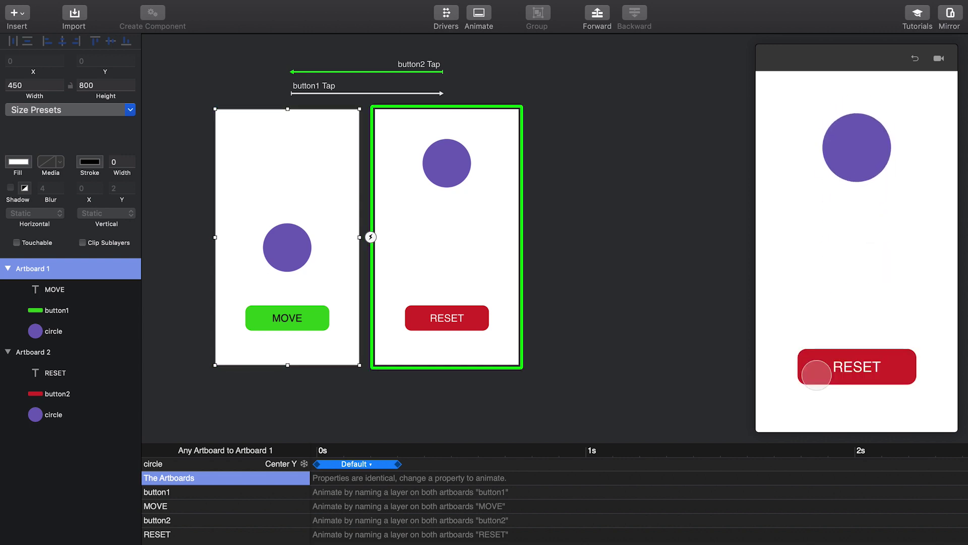
{"action": "left_click", "coordinate": [816, 375]}
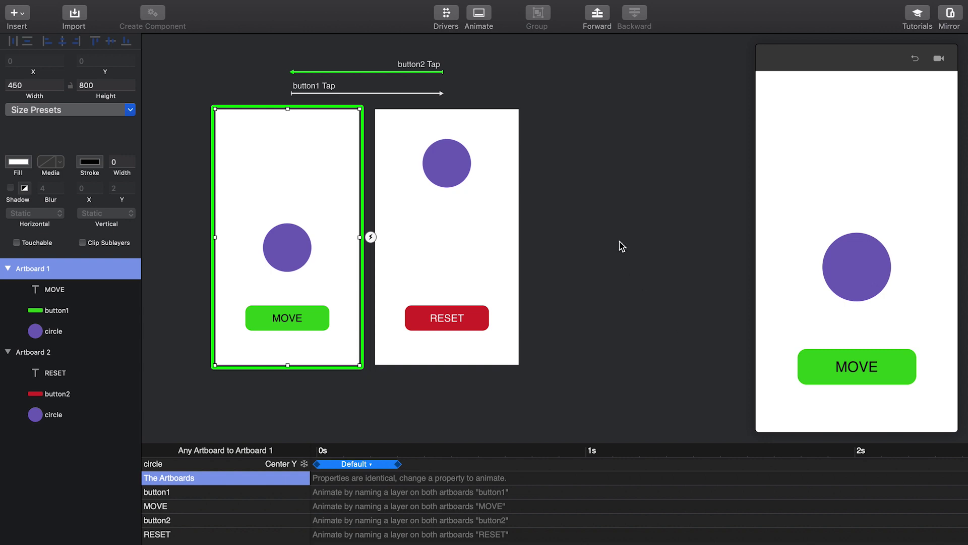
- Set the circle's Center Y easing in the button1 Tap timeline to Default
{"action": "left_click", "coordinate": [314, 89]}
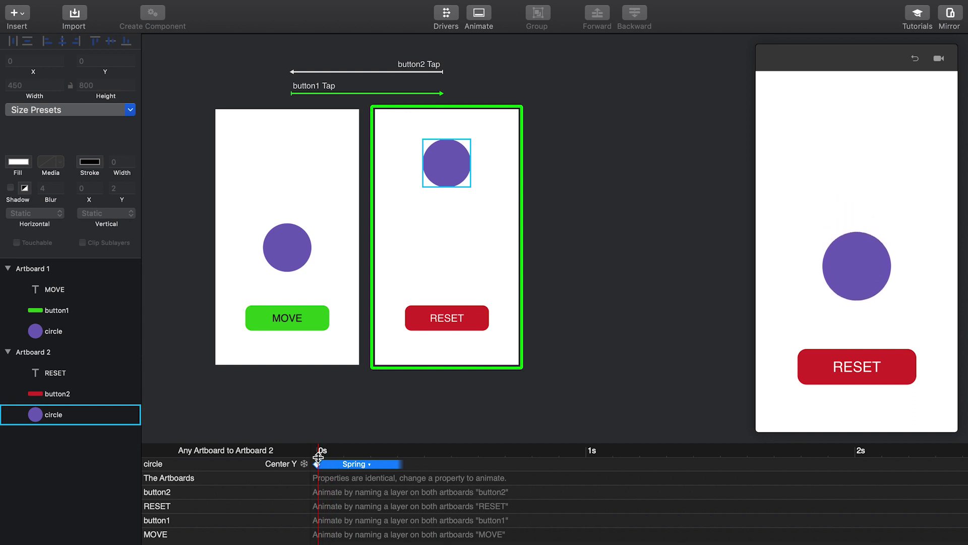
{"action": "left_click", "coordinate": [369, 465]}
{"action": "left_click", "coordinate": [283, 299]}
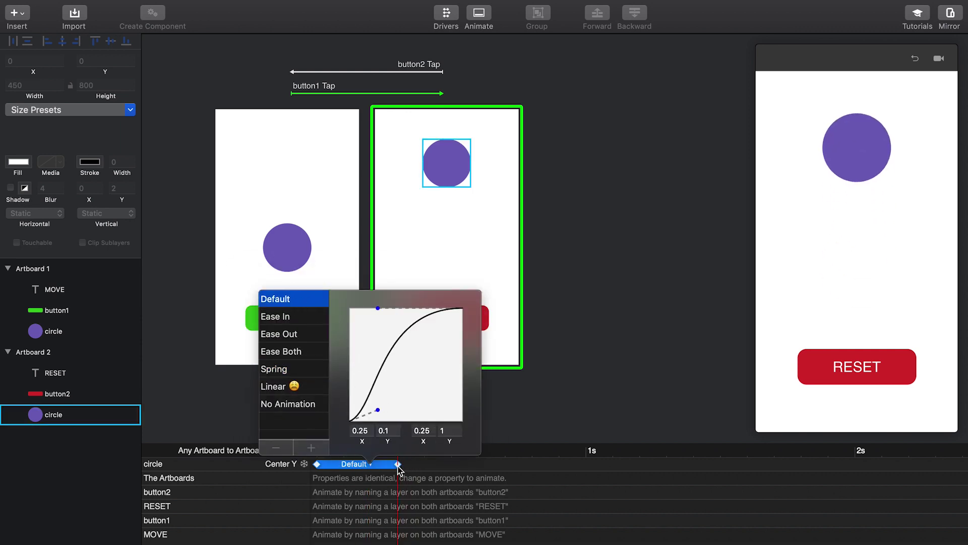
- Shift the circle's whole Center Y animation in the button1 Tap timeline to start at about 0.6 s, and undo the shift
{"action": "left_click", "coordinate": [400, 467]}
{"action": "left_click", "coordinate": [399, 464]}
{"action": "left_click_drag", "start_coordinate": [399, 465], "coordinate": [564, 469]}
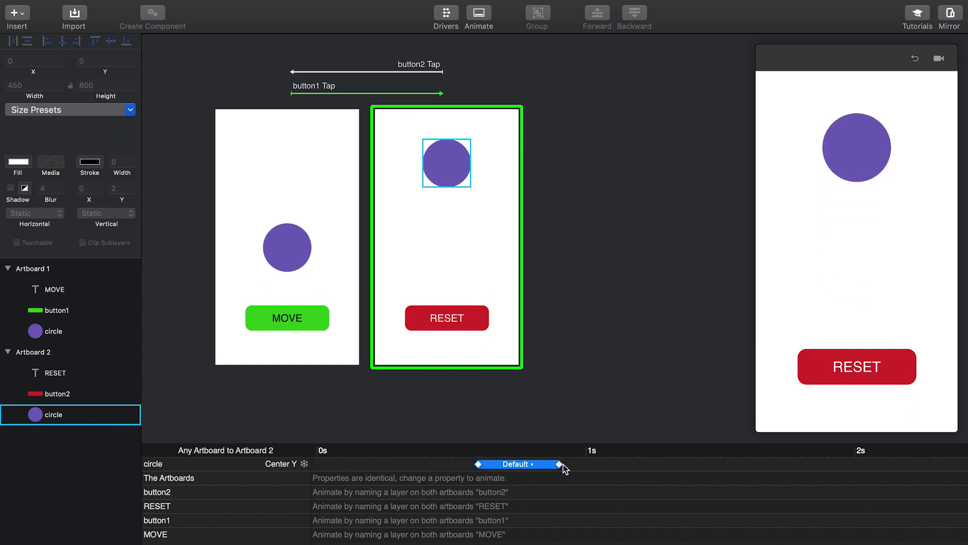
{"action": "key", "text": "super+z"}
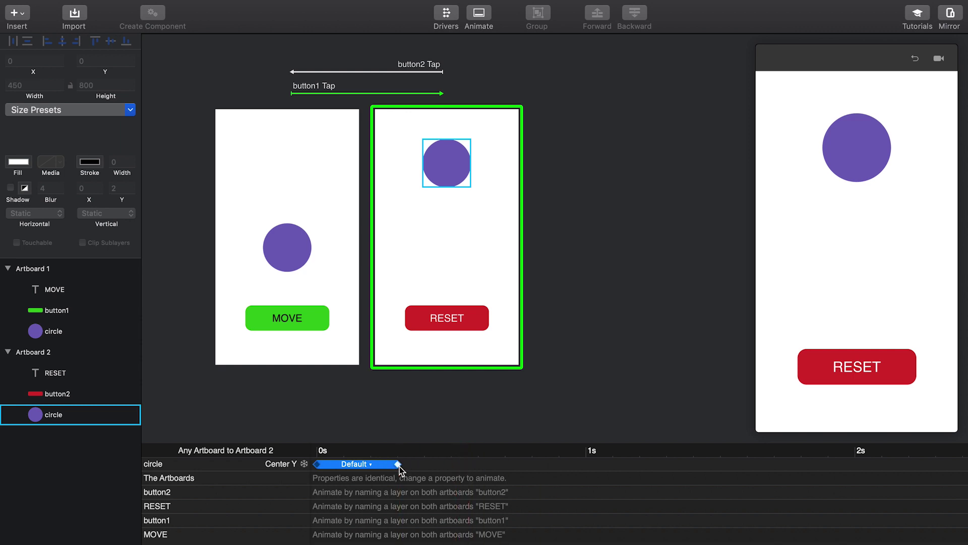
- Extend the circle's Center Y animation in the button1 Tap timeline so that it ends at 2 s
{"action": "left_click_drag", "start_coordinate": [401, 465], "coordinate": [590, 466]}
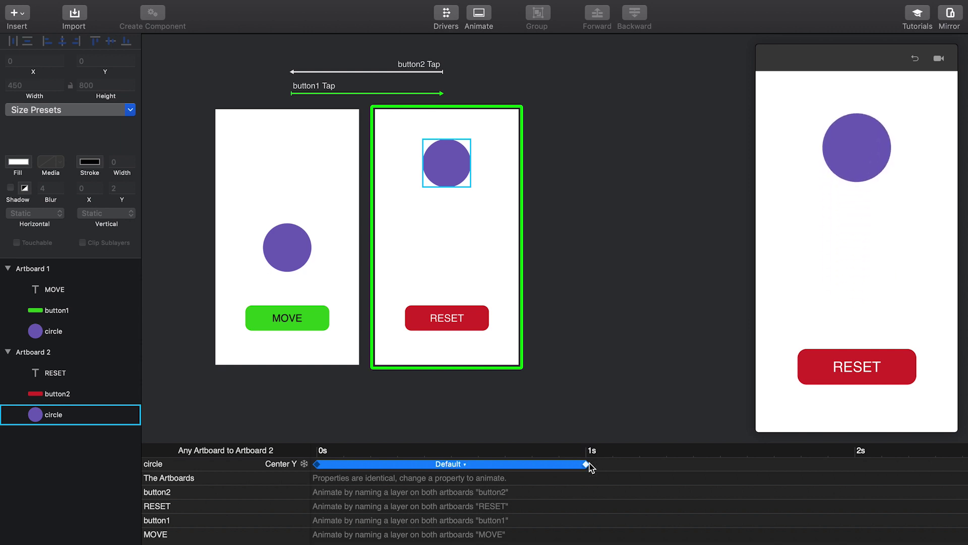
{"action": "left_click_drag", "start_coordinate": [587, 465], "coordinate": [857, 467]}
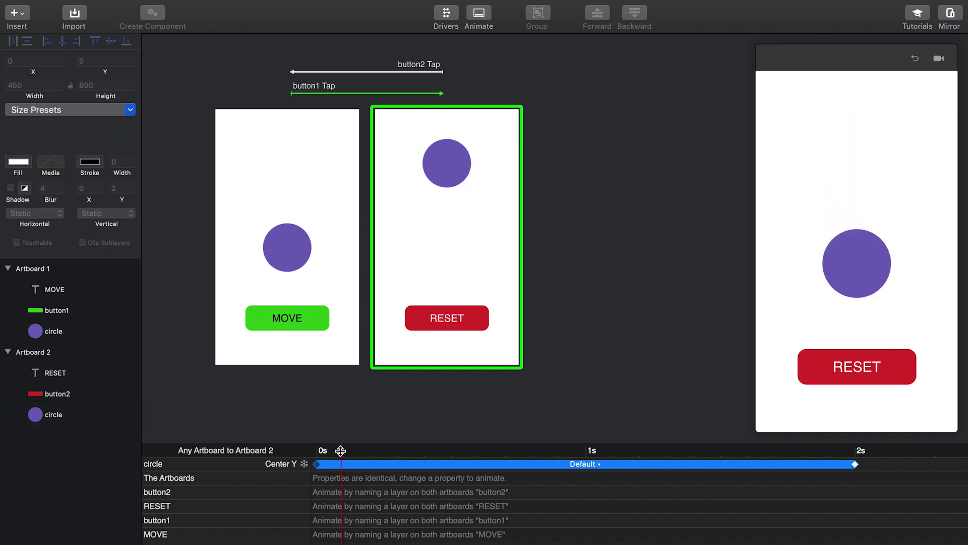
- Select Artboard 1 and test the circle's 2 s move by playing MOVE and RESET twice in the preview
{"action": "left_click", "coordinate": [318, 352]}
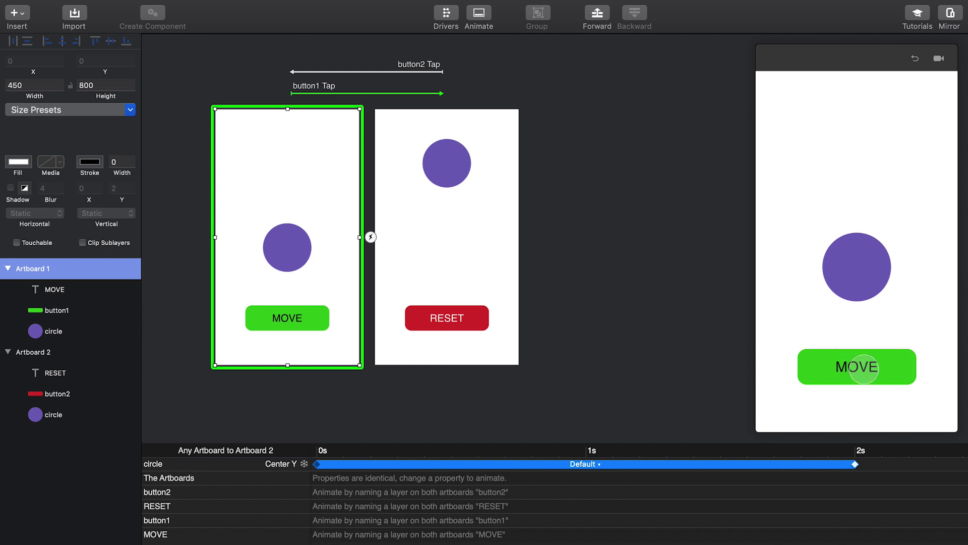
{"action": "left_click", "coordinate": [853, 365]}
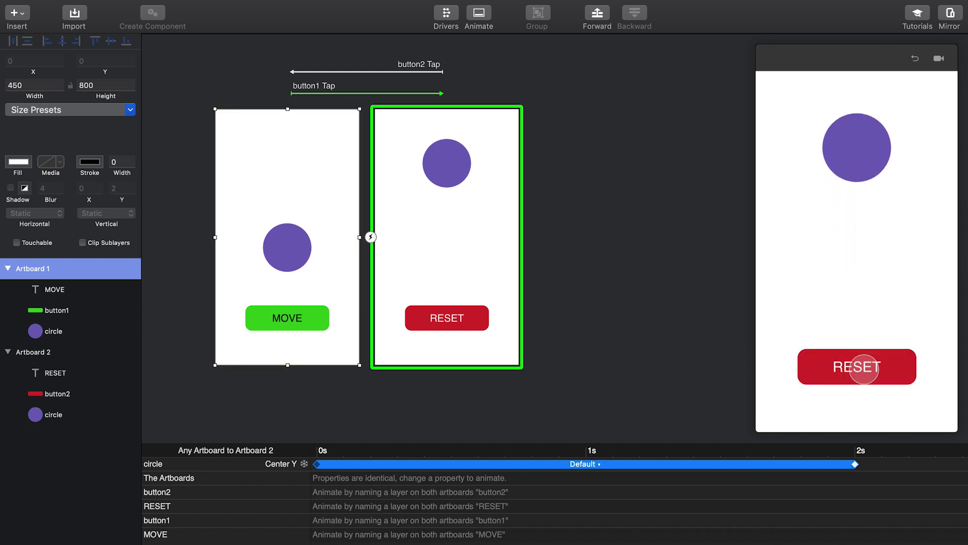
{"action": "left_click", "coordinate": [864, 368]}
{"action": "left_click", "coordinate": [860, 369]}
{"action": "left_click", "coordinate": [860, 367]}
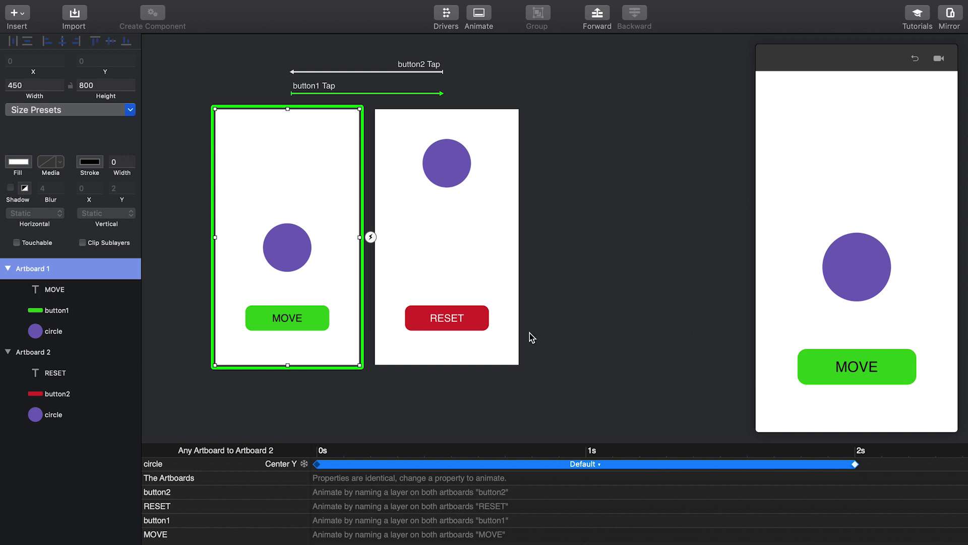
- Set the circle's Center Y easing in the button2 Tap timeline to No Animation
{"action": "left_click", "coordinate": [499, 278]}
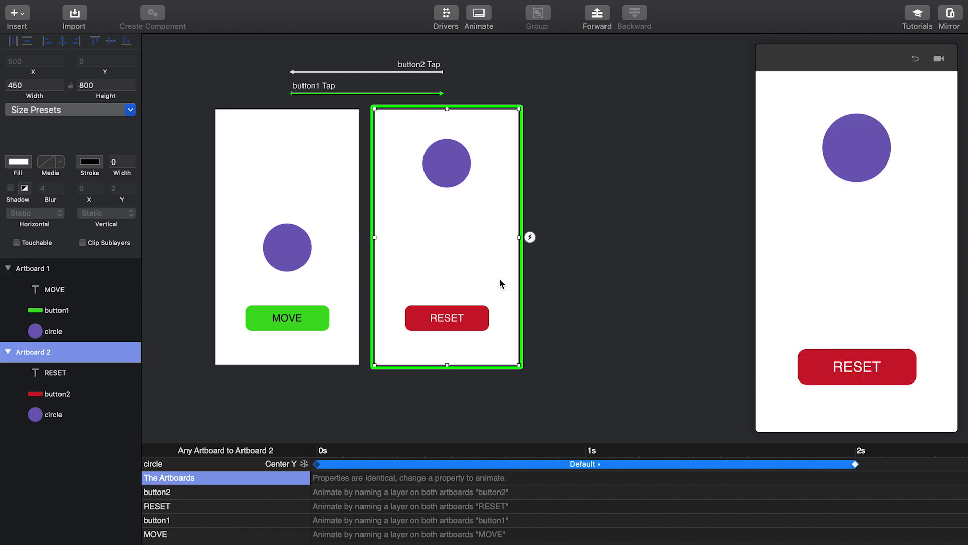
{"action": "left_click", "coordinate": [417, 66]}
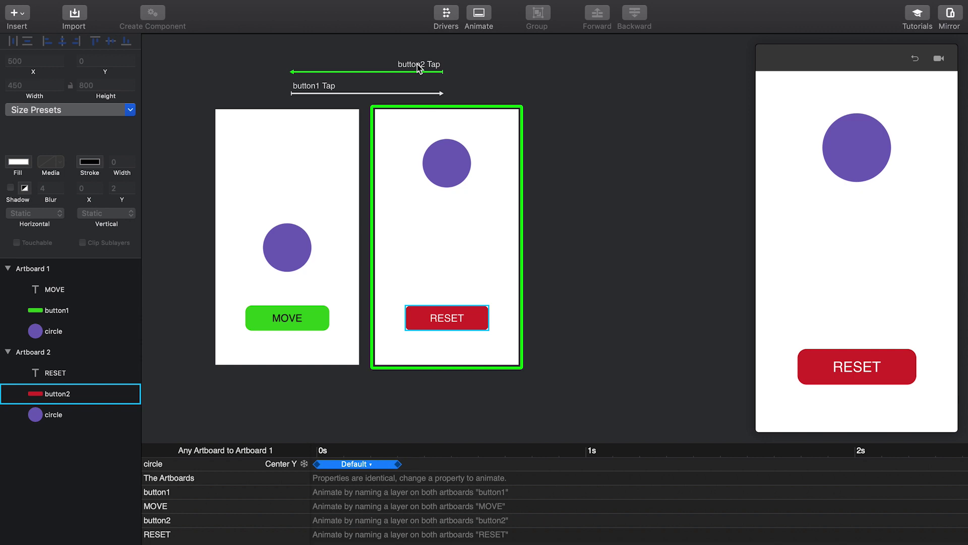
{"action": "left_click", "coordinate": [371, 464]}
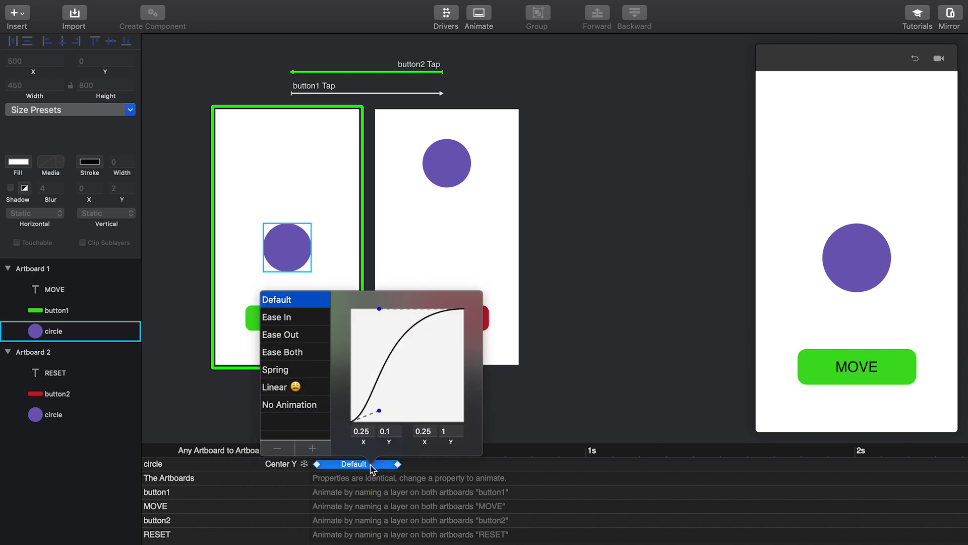
{"action": "left_click", "coordinate": [297, 406]}
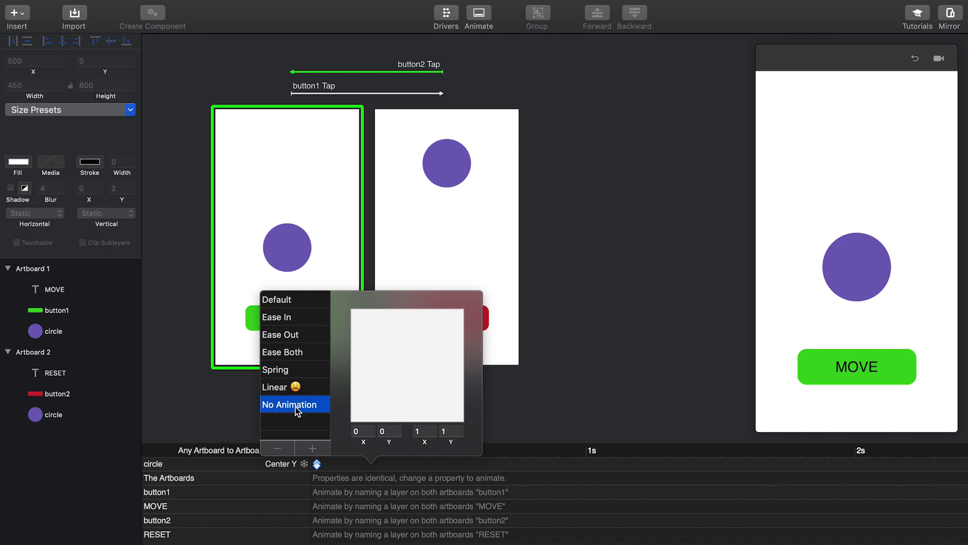
{"action": "left_click", "coordinate": [313, 463]}
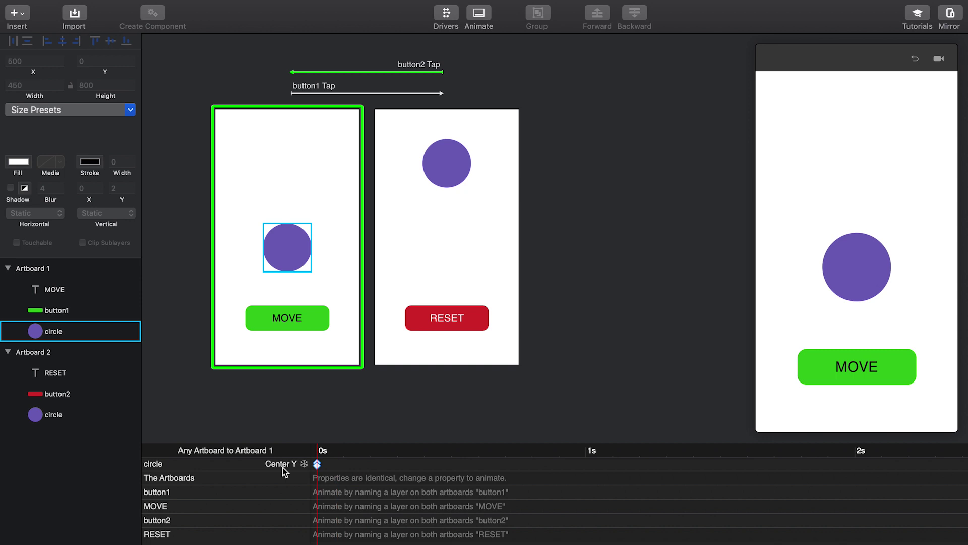
- Compare the button1 Tap and button2 Tap timelines, and test MOVE and RESET twice in the preview from Artboard 1
{"action": "left_click", "coordinate": [319, 93]}
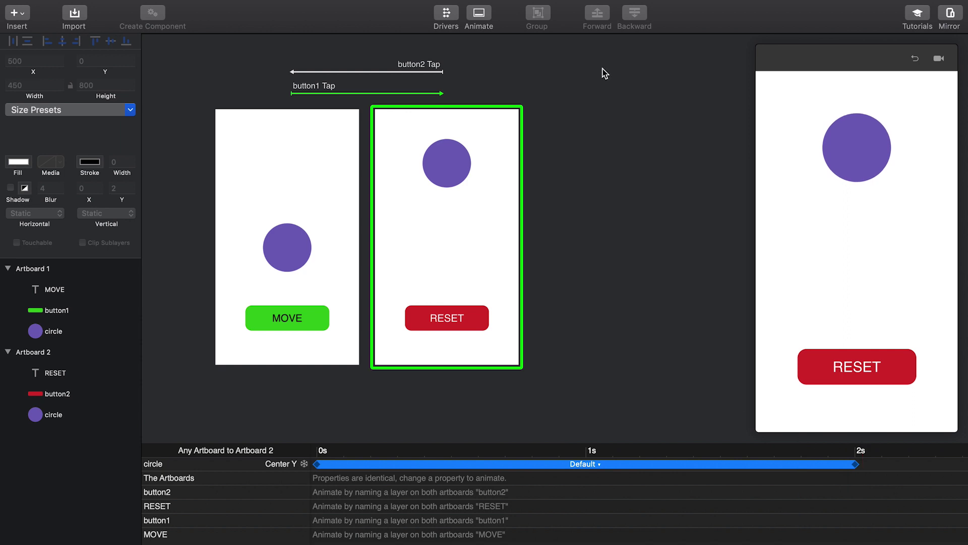
{"action": "left_click", "coordinate": [411, 67]}
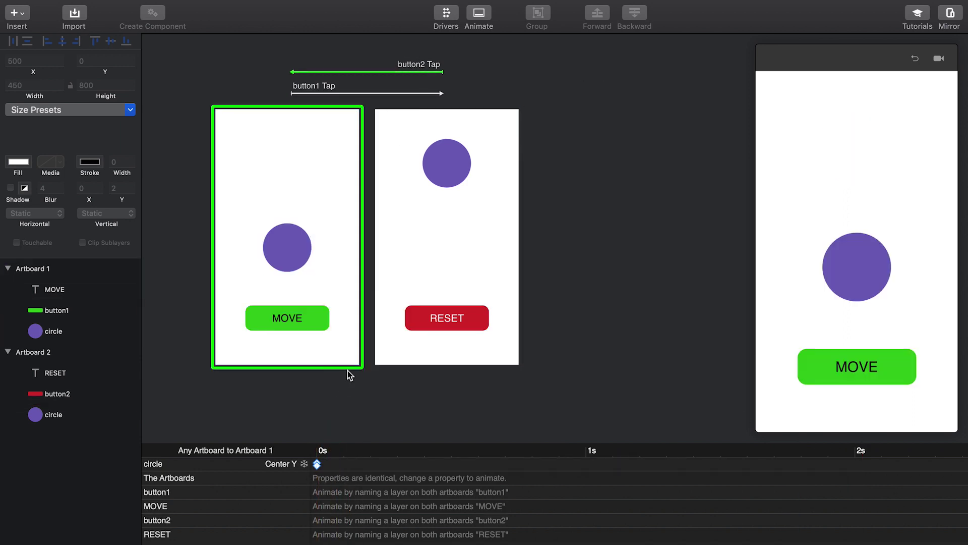
{"action": "left_click", "coordinate": [344, 346]}
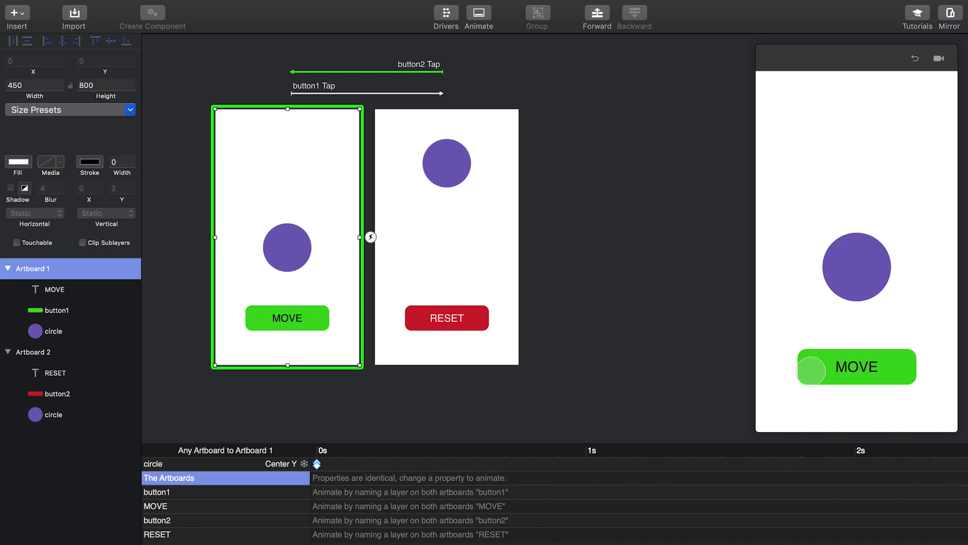
{"action": "left_click", "coordinate": [812, 368]}
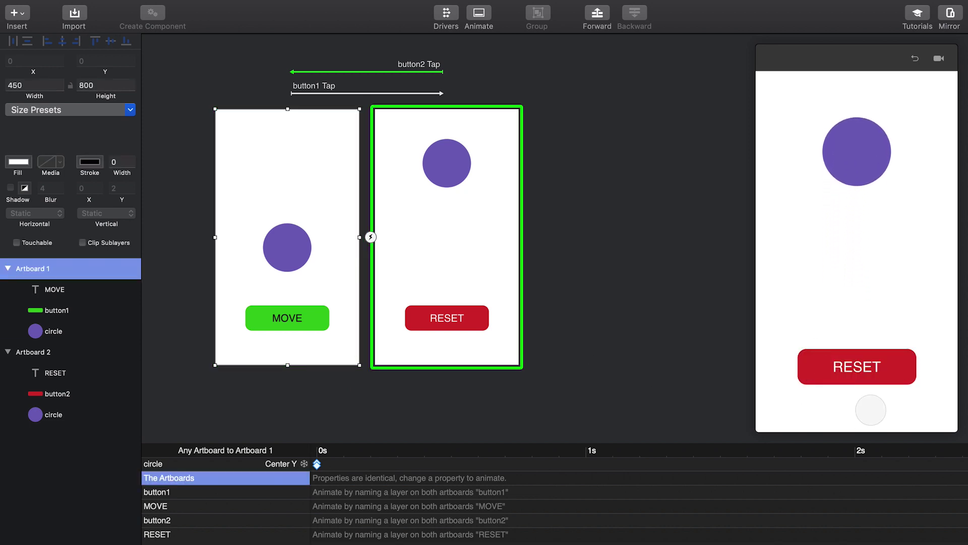
{"action": "left_click", "coordinate": [897, 369]}
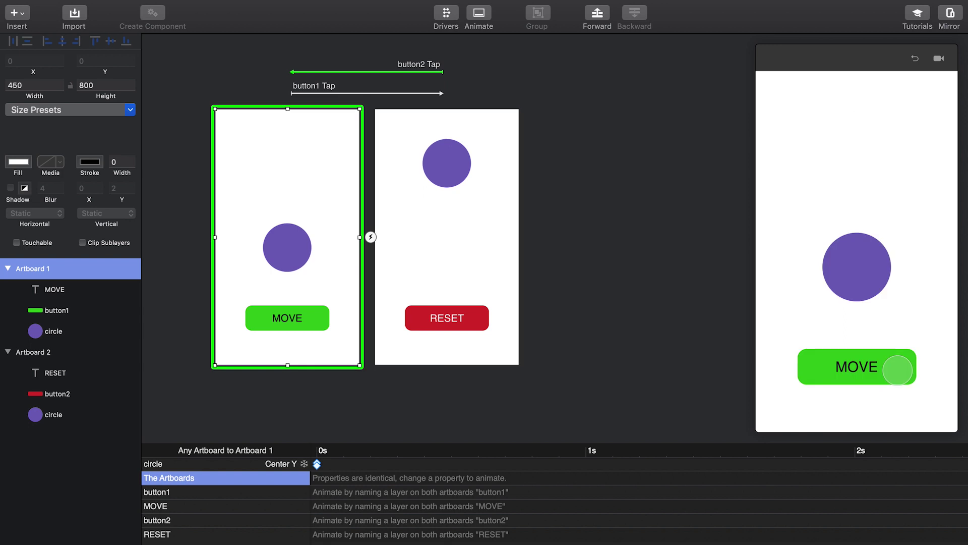
{"action": "left_click", "coordinate": [812, 365]}
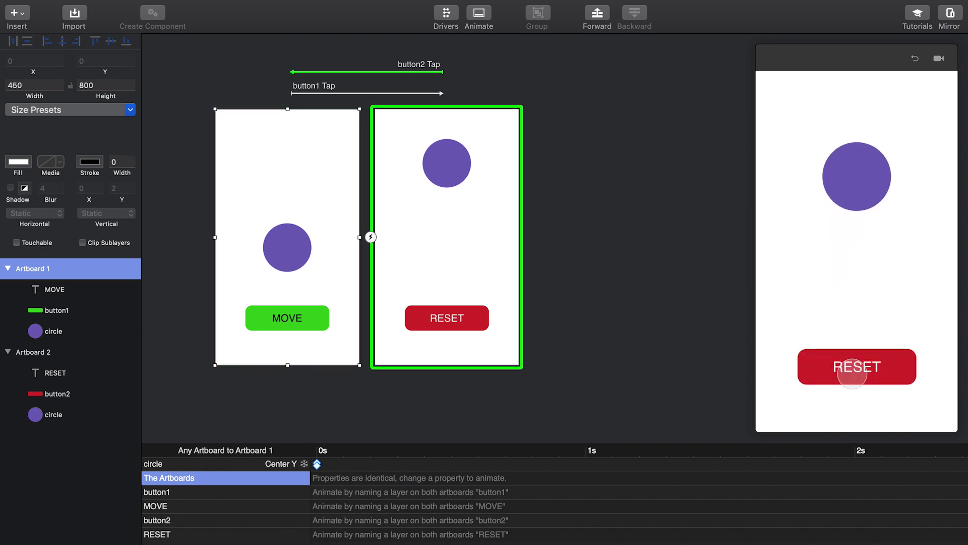
{"action": "left_click", "coordinate": [896, 373]}
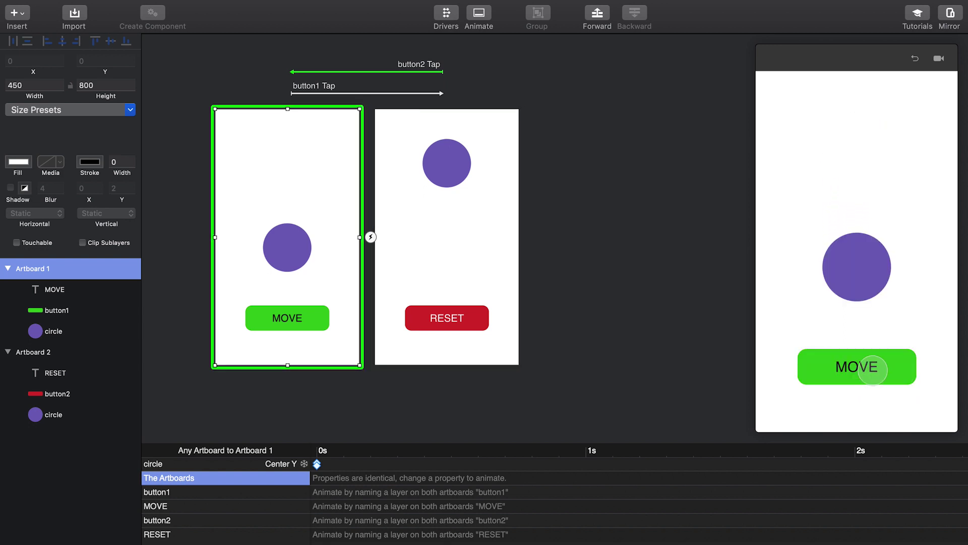